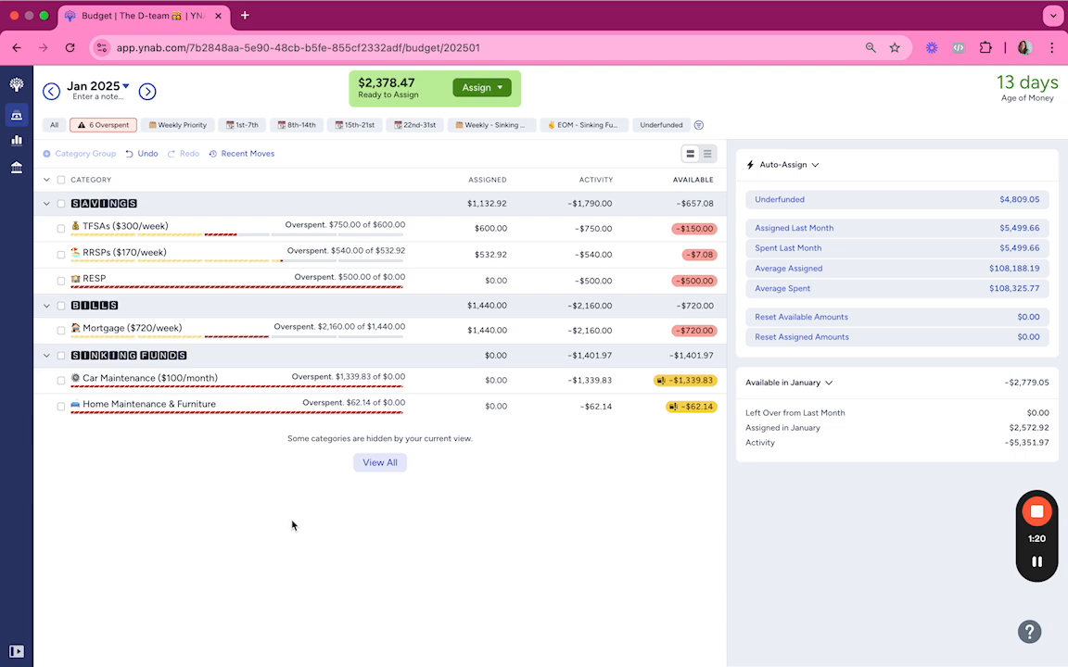
- Review the January transactions behind the Car Maintenance category's activity
{"action": "left_click", "coordinate": [587, 383]}
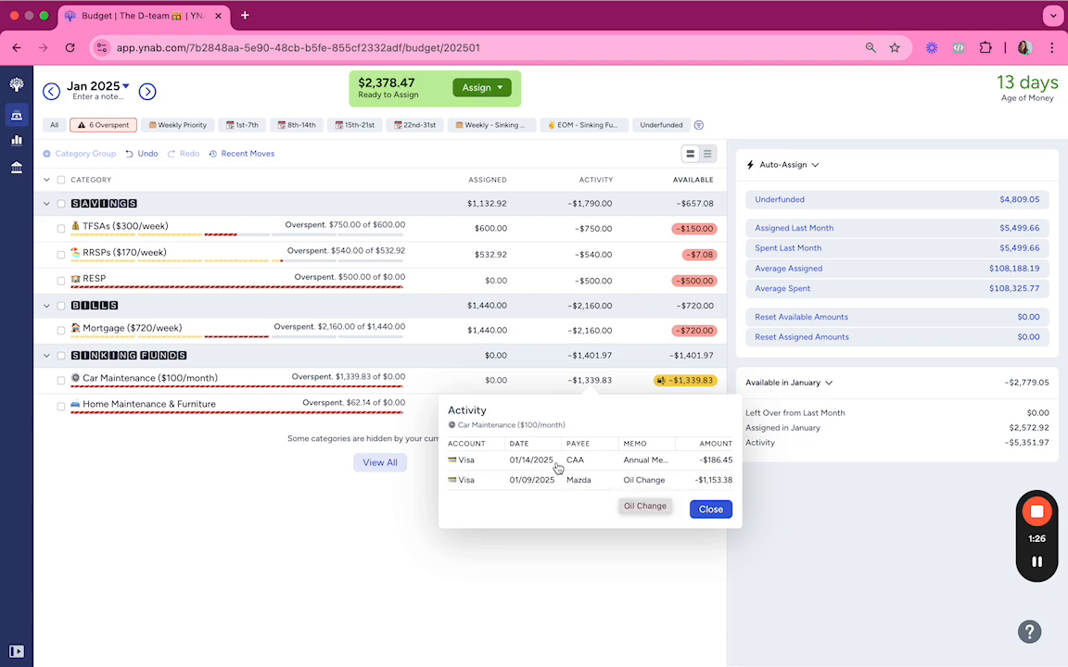
{"action": "double_click", "coordinate": [722, 462]}
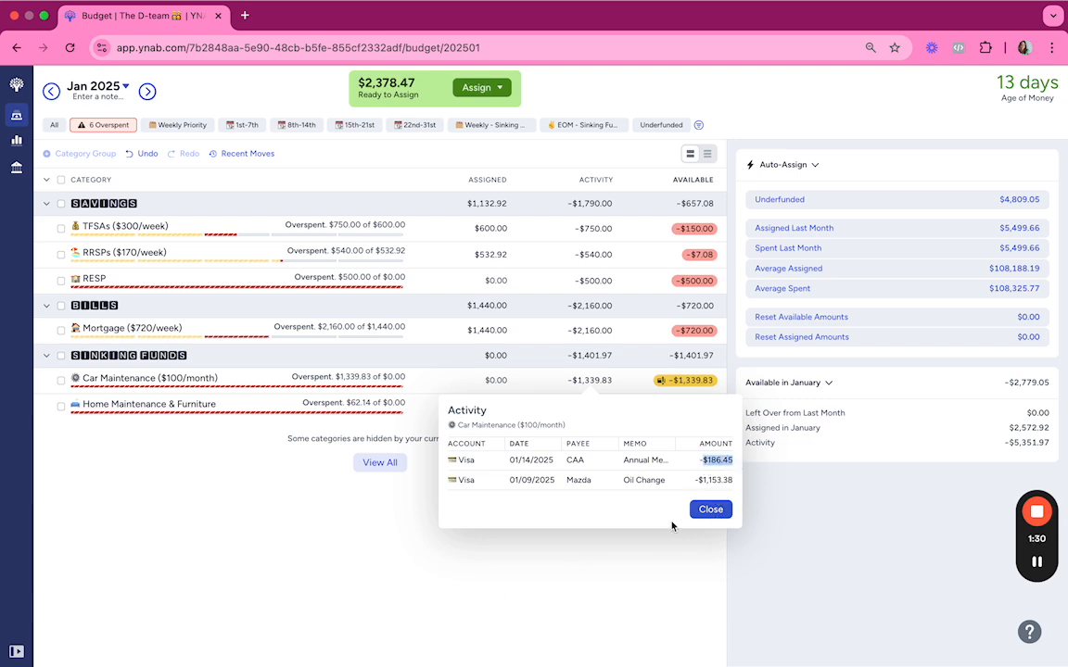
{"action": "left_click", "coordinate": [711, 509]}
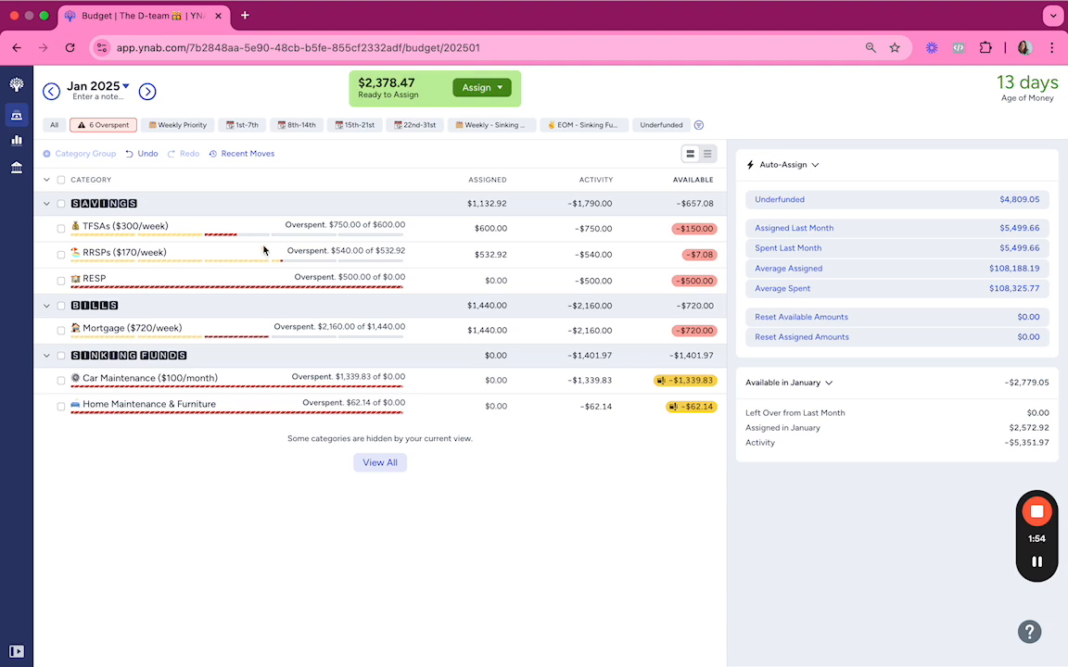
- In the Weekly Priority view, assign another $300 to TFSAs and another $7.08 to RRSPs
{"action": "left_click", "coordinate": [162, 125]}
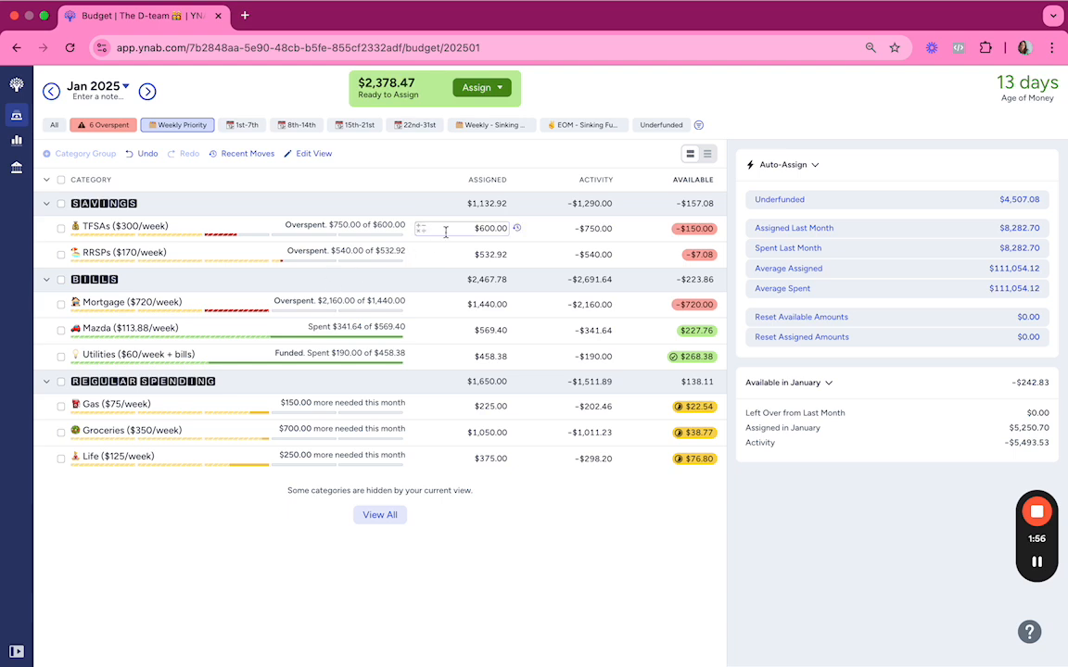
{"action": "left_click", "coordinate": [443, 229]}
{"action": "type", "text": "+300"}
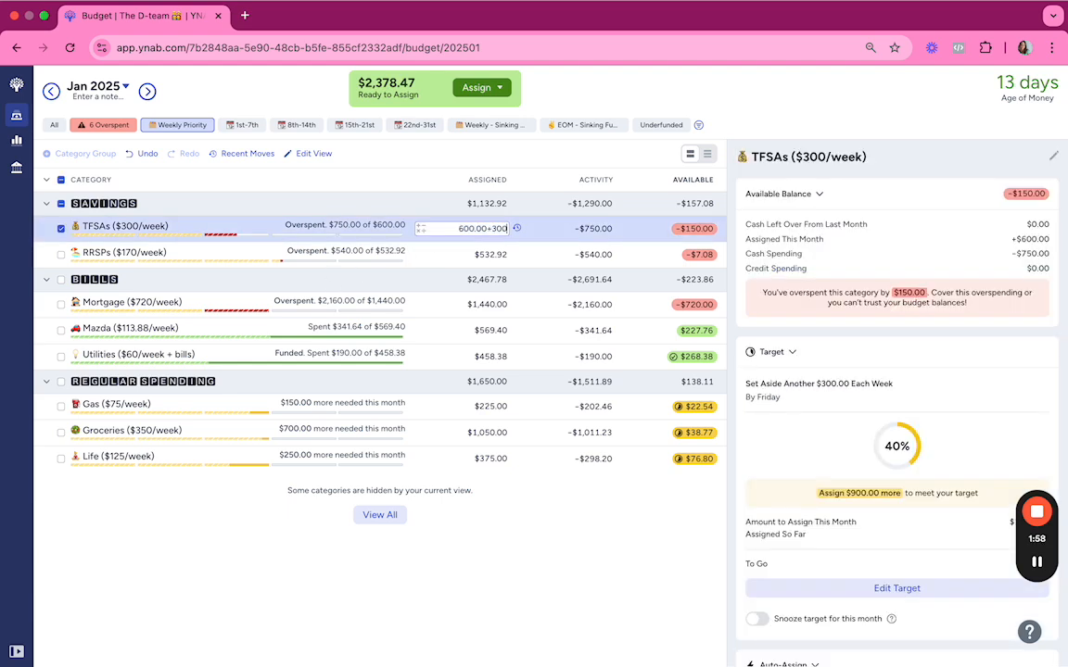
{"action": "key", "text": "Return"}
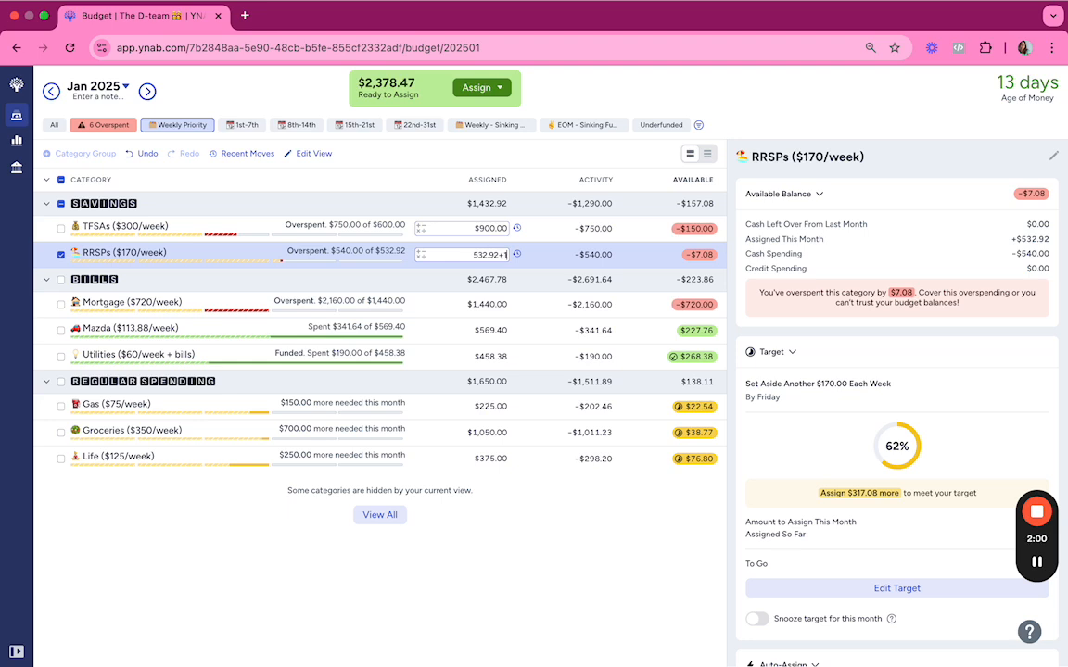
{"action": "type", "text": "+170"}
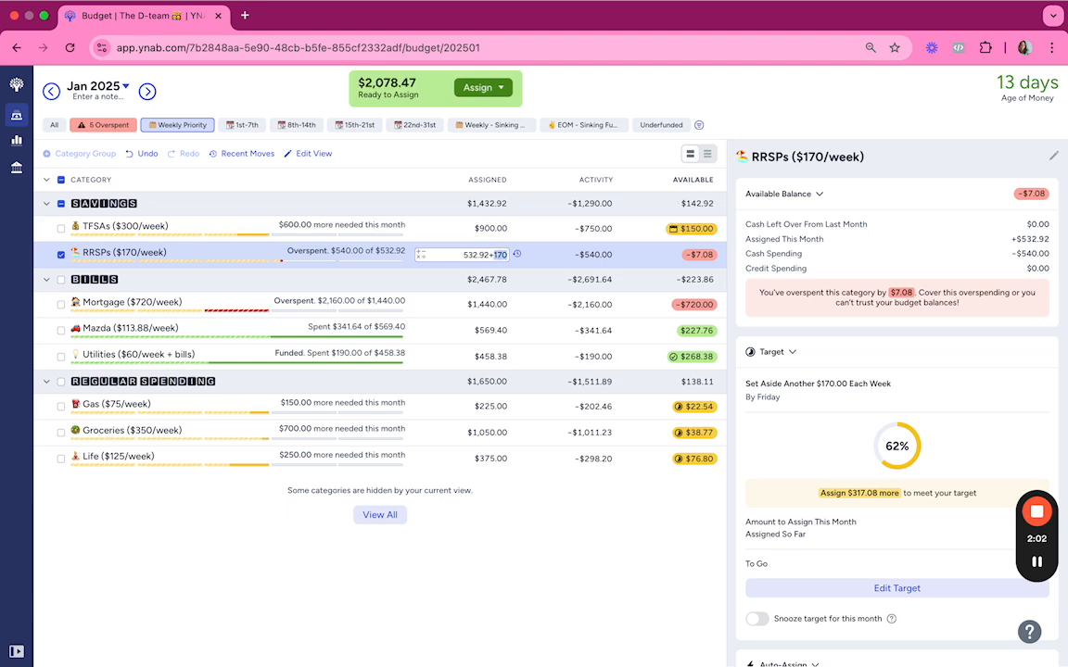
{"action": "type", "text": "7.08"}
{"action": "key", "text": "Return"}
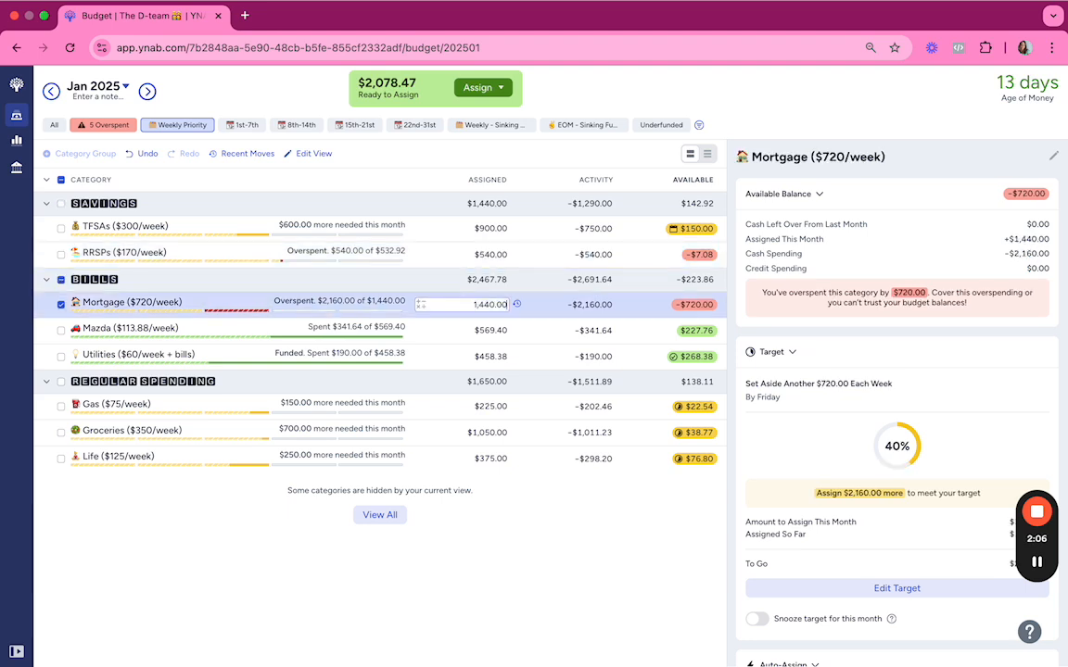
- Assign another $720 to the Mortgage category
{"action": "type", "text": "+720"}
{"action": "key", "text": "Return"}
{"action": "key", "text": "Return"}
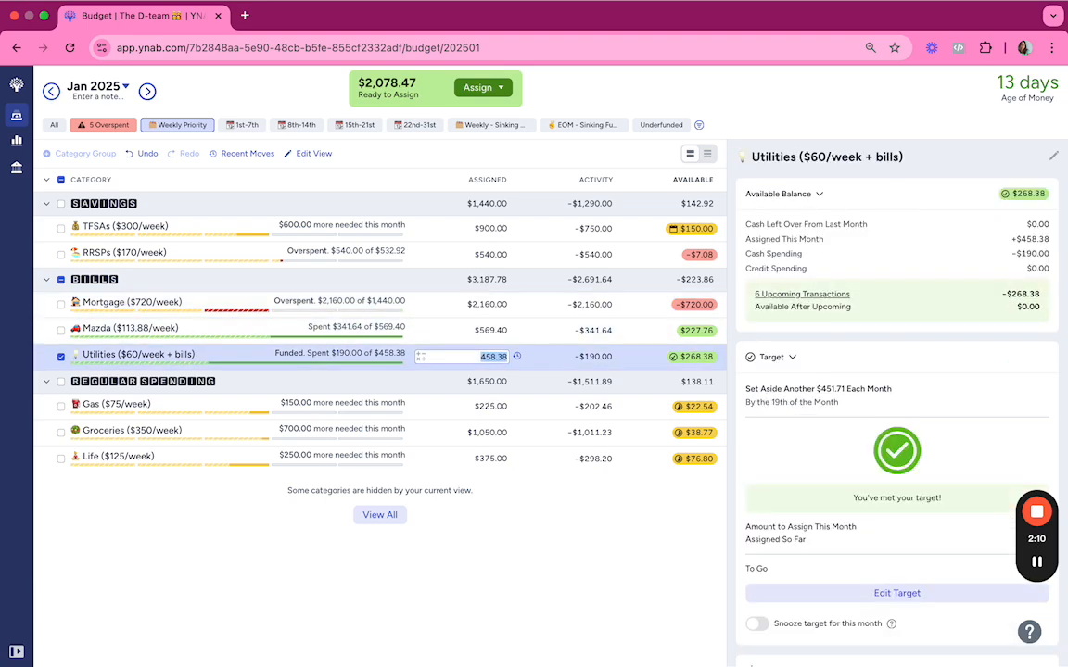
{"action": "key", "text": "Up"}
{"action": "key", "text": "Up"}
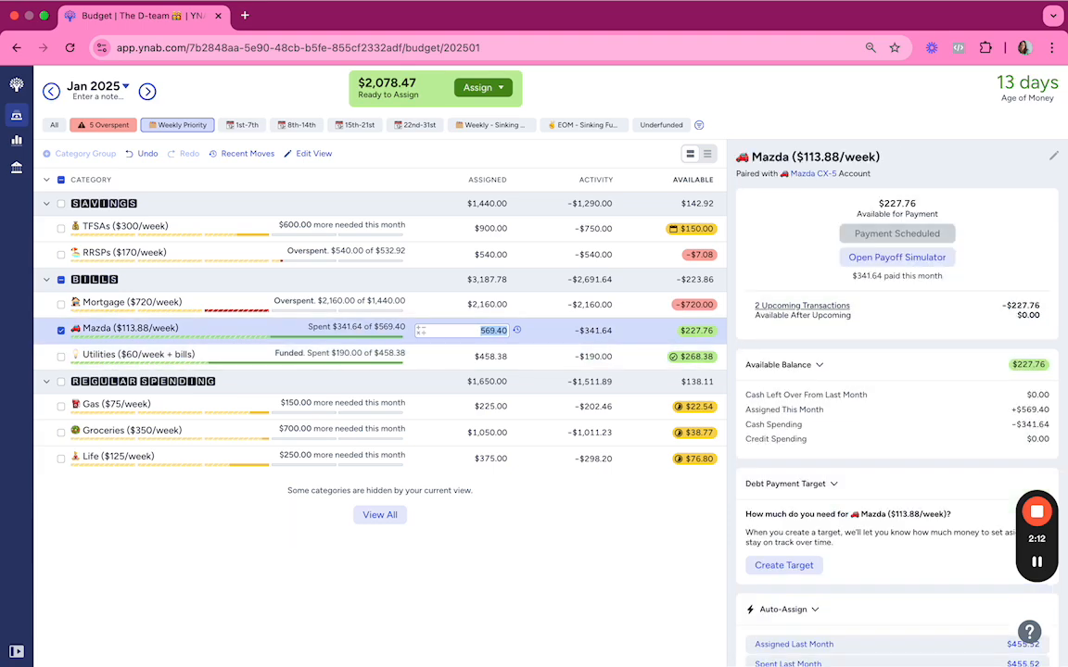
{"action": "type", "text": "+720"}
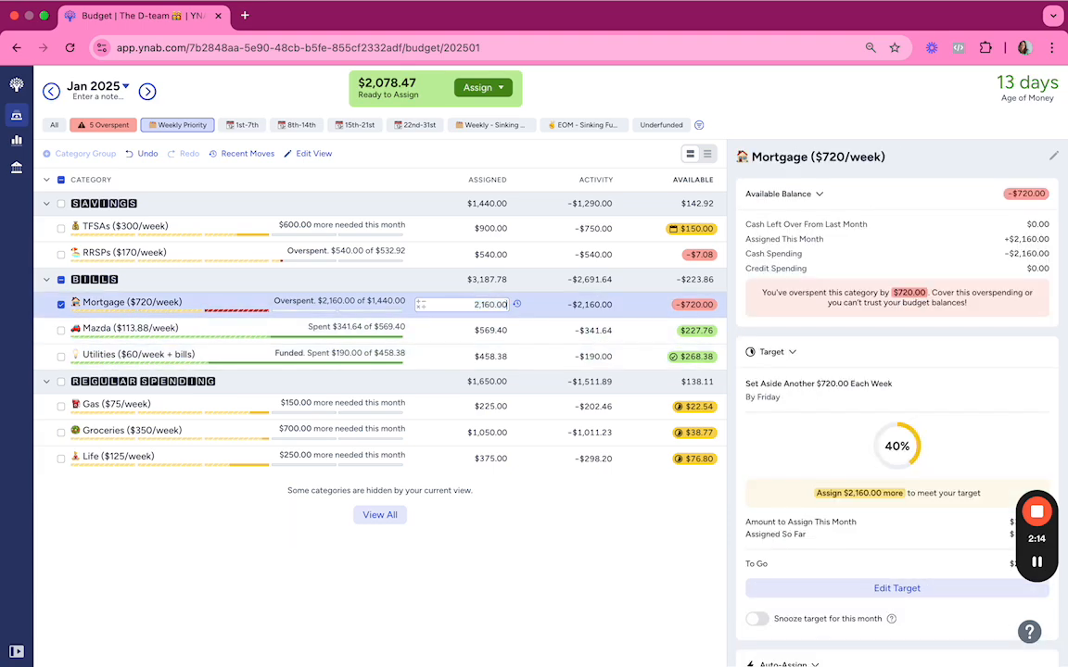
{"action": "key", "text": "BackSpace"}
{"action": "key", "text": "BackSpace"}
{"action": "key", "text": "BackSpace"}
{"action": "key", "text": "BackSpace"}
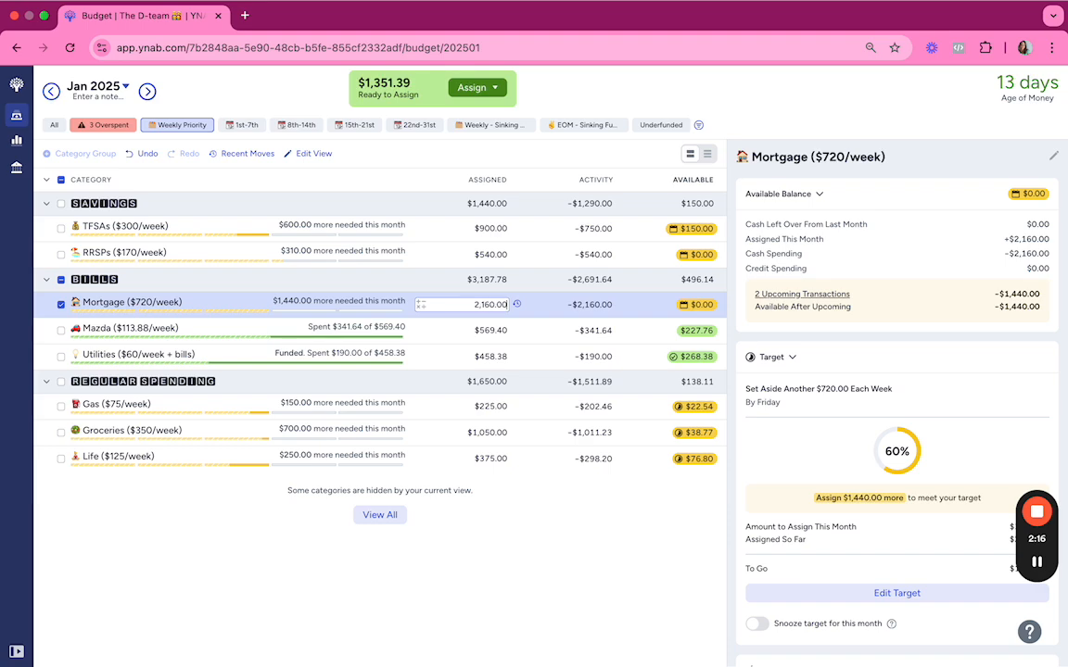
- Leave Mazda and Utilities as they are and assign another $75 to the Gas category
{"action": "key", "text": "Down"}
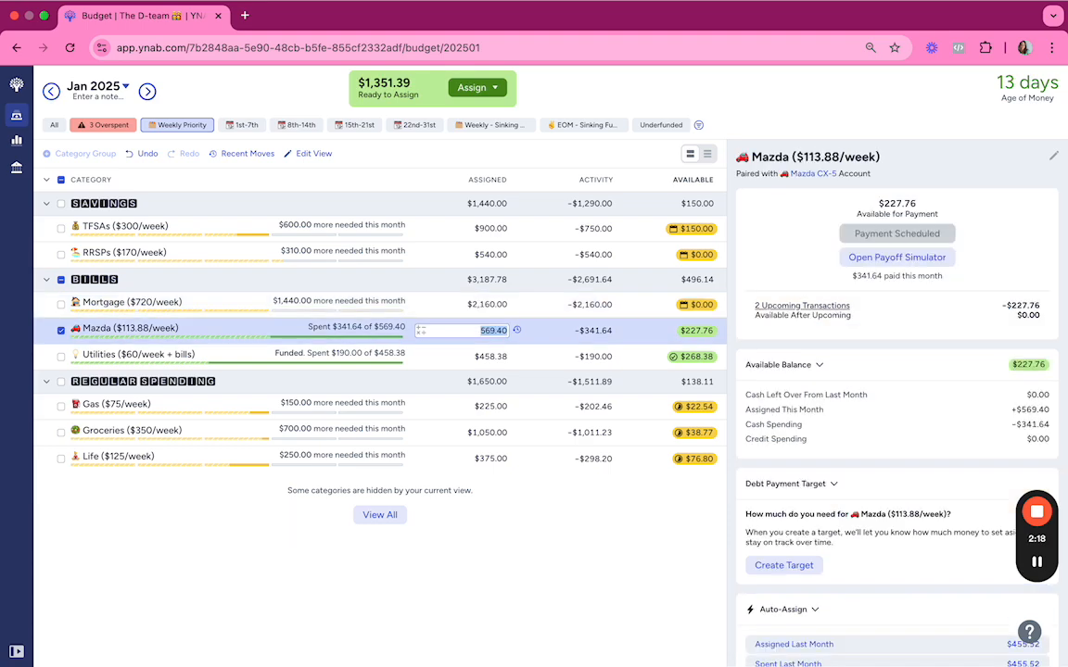
{"action": "key", "text": "Down"}
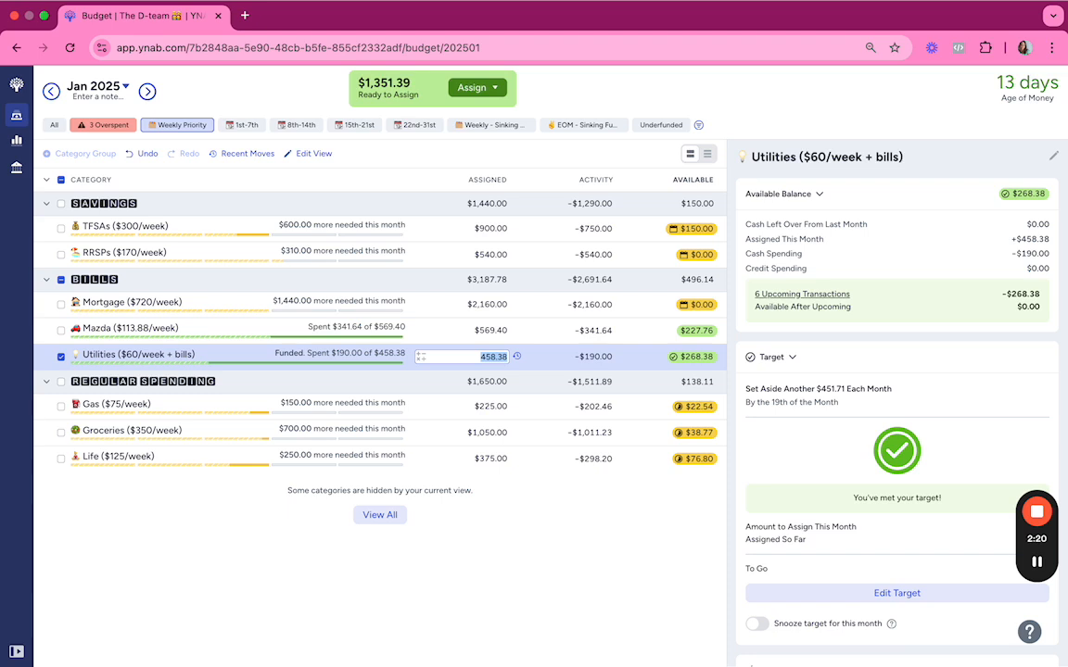
{"action": "key", "text": "Down"}
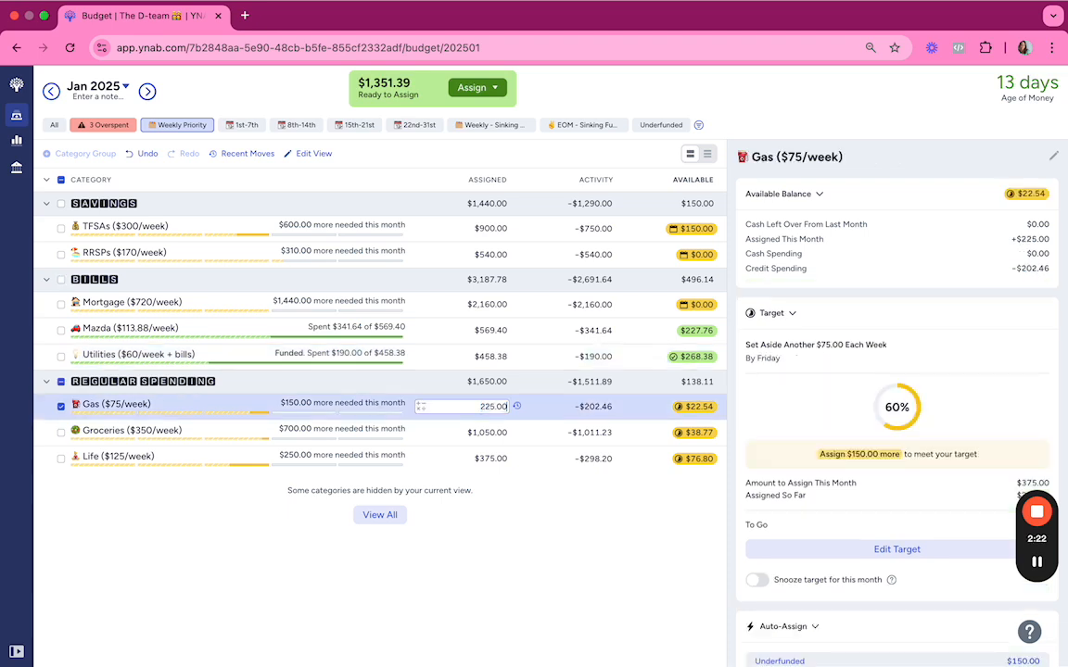
{"action": "type", "text": "+75"}
{"action": "key", "text": "Down"}
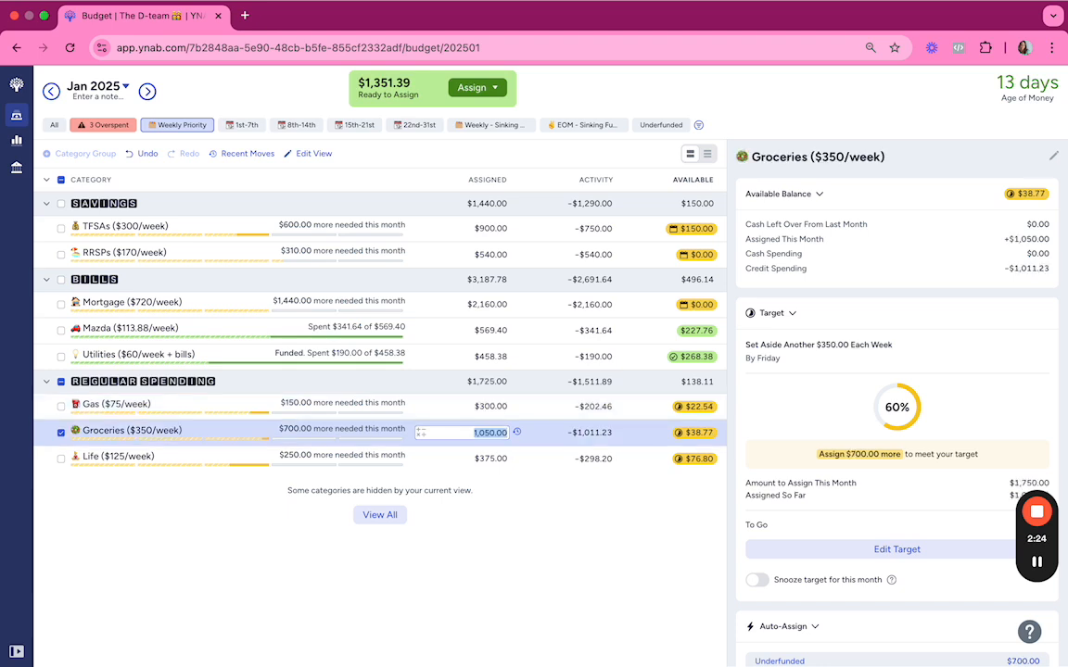
- Assign another $350 to Groceries and another $125 to Life
{"action": "type", "text": "+350"}
{"action": "key", "text": "Down"}
{"action": "type", "text": "+125"}
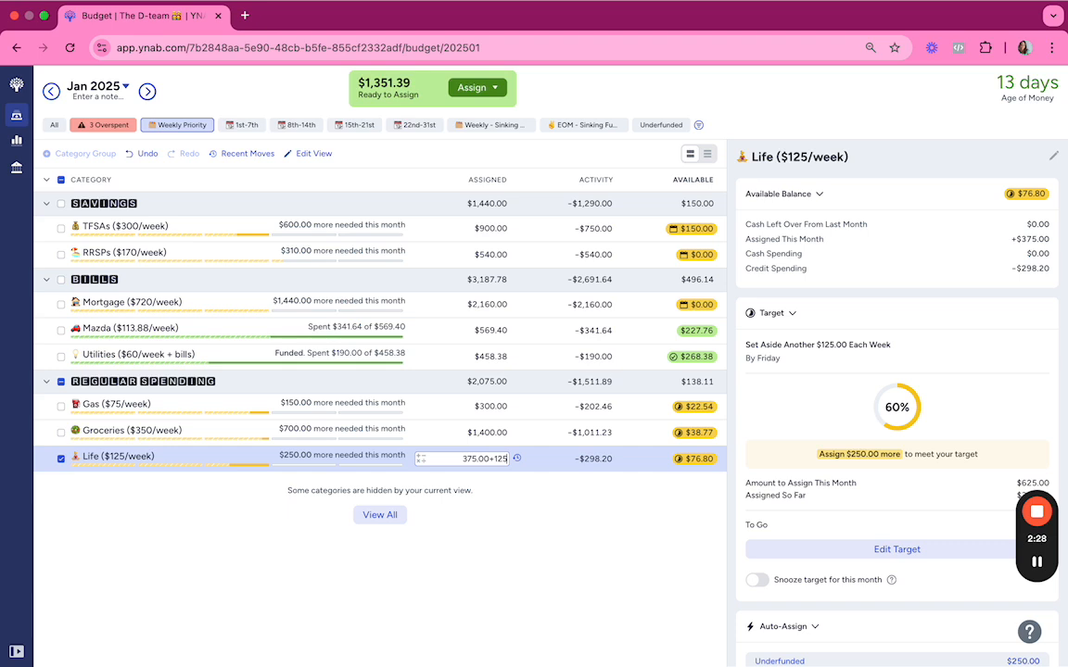
{"action": "key", "text": "Up"}
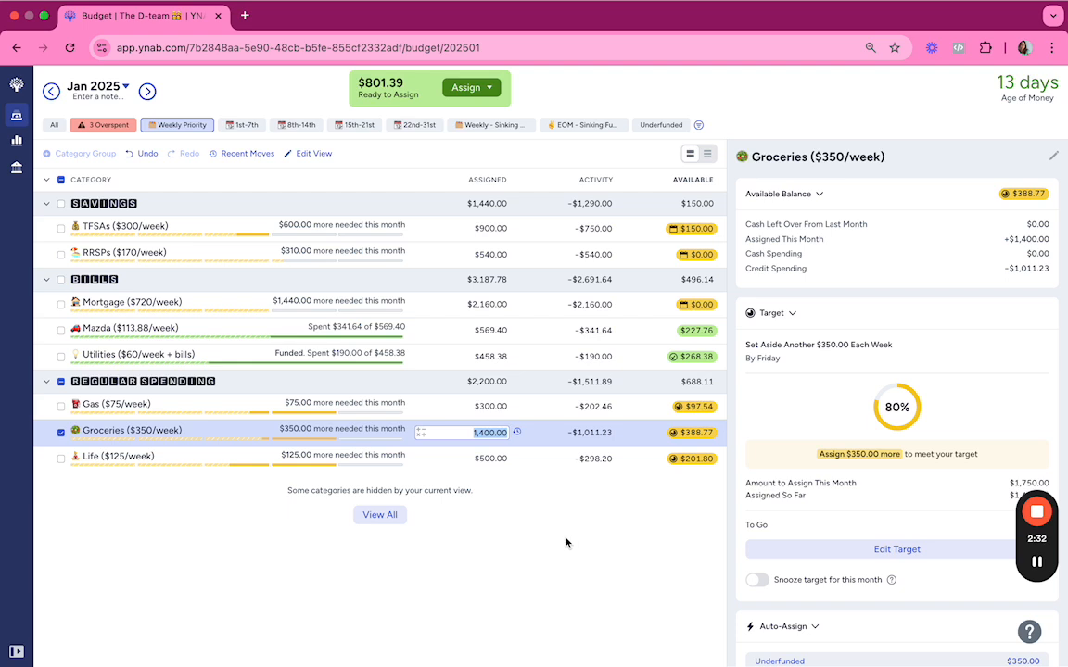
- Check the funding of the bills in the 1st-7th, 8th-14th, 15th-21st and 22nd-31st views
{"action": "left_click", "coordinate": [243, 126]}
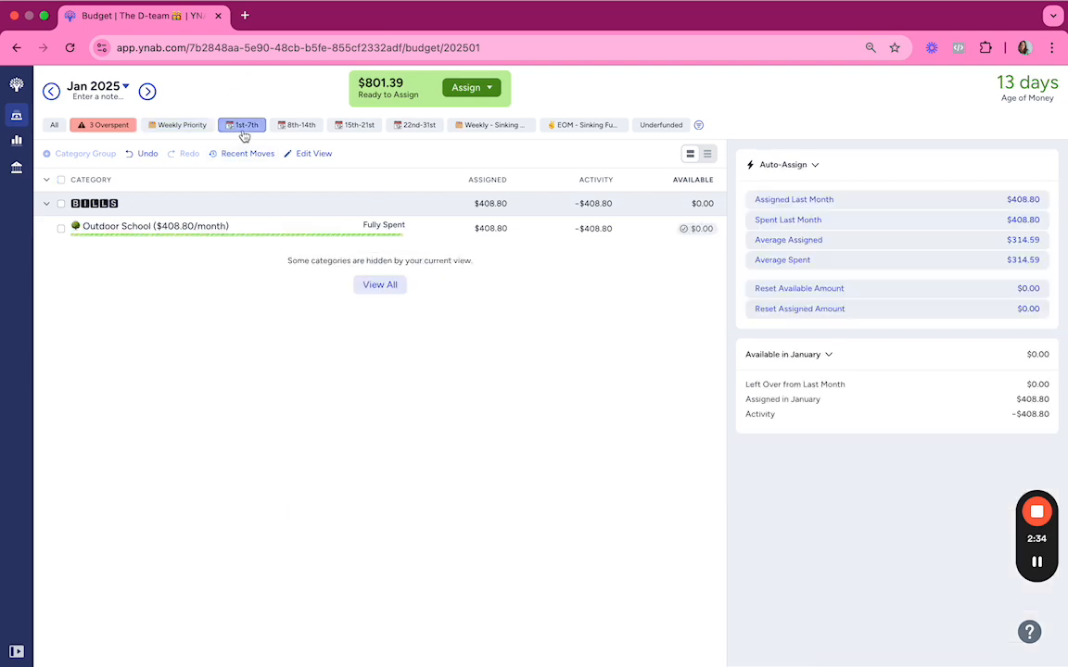
{"action": "left_click", "coordinate": [295, 126]}
{"action": "left_click", "coordinate": [354, 126]}
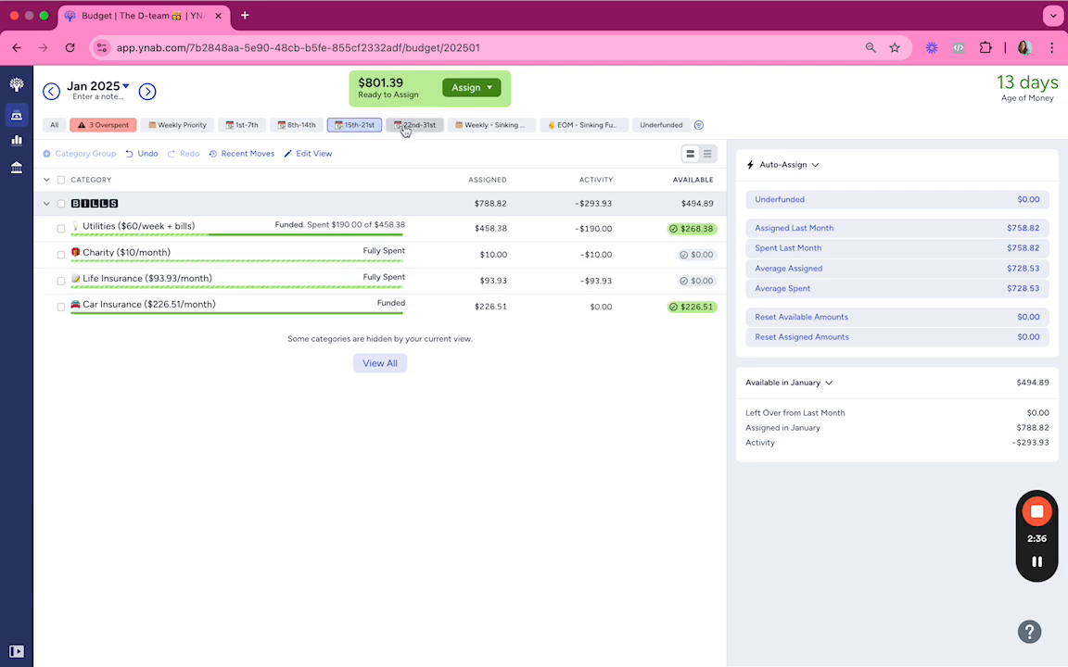
{"action": "left_click", "coordinate": [414, 126]}
- In the weekly sinking funds view, set House Insurance's assigned amount to $300 and add two more weeks of $125 to Property Taxes
{"action": "left_click", "coordinate": [469, 128]}
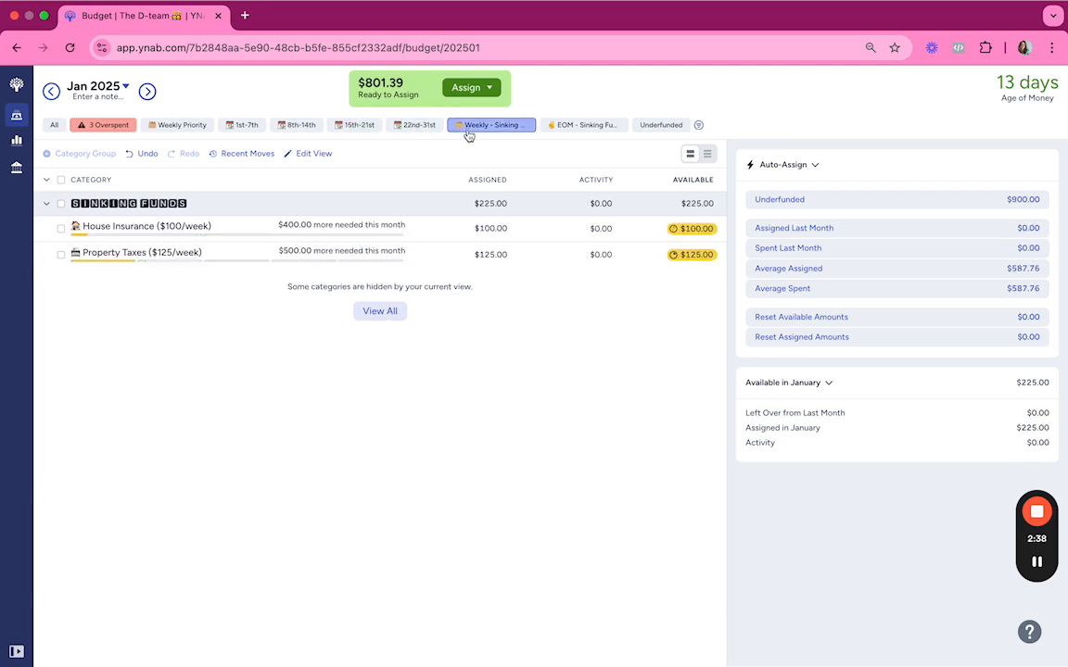
{"action": "left_click", "coordinate": [463, 228]}
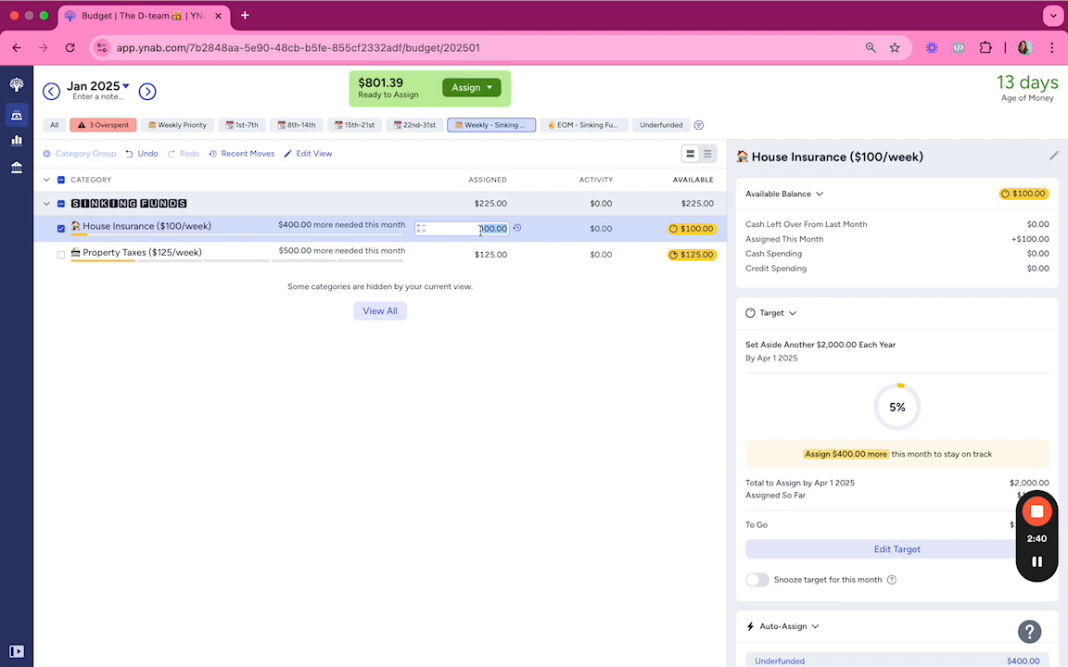
{"action": "type", "text": "300"}
{"action": "key", "text": "Tab"}
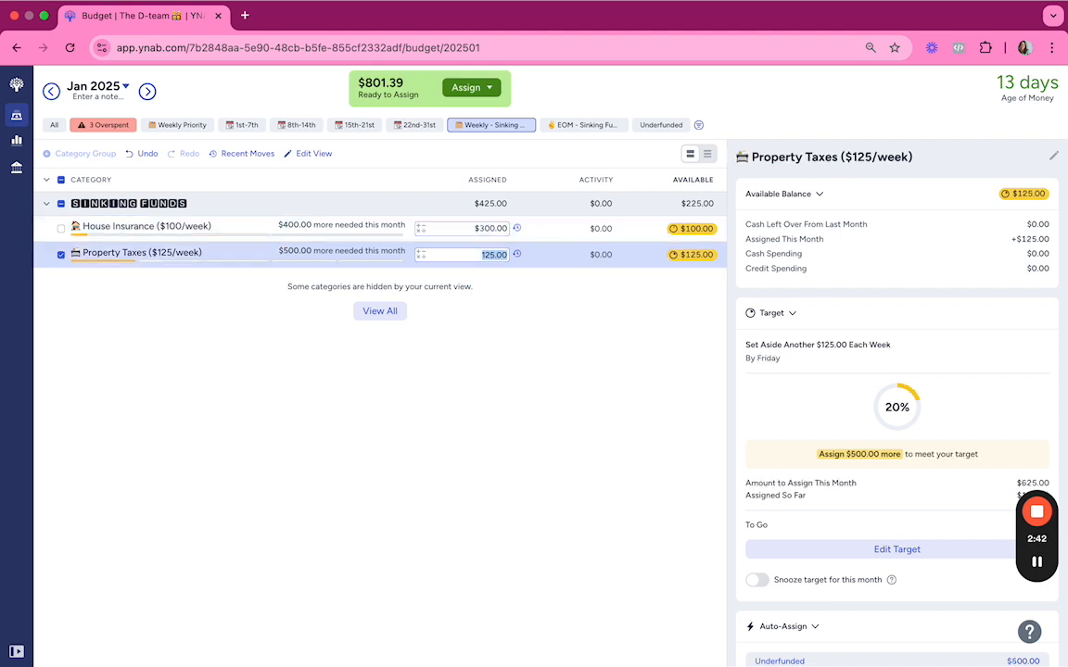
{"action": "type", "text": "+125+125"}
{"action": "key", "text": "Return"}
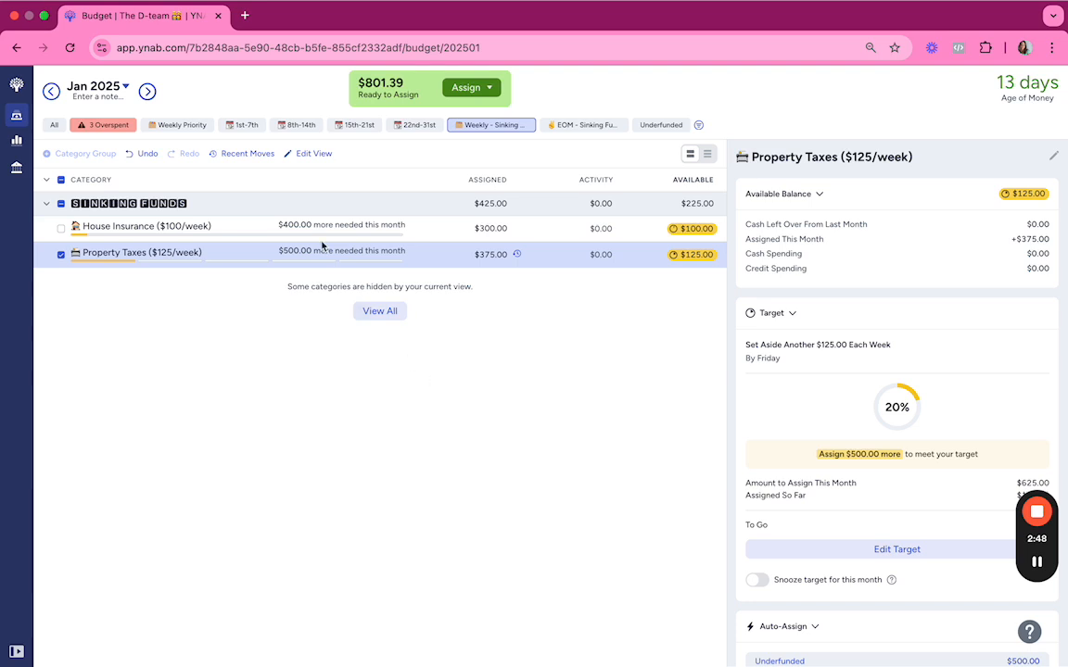
- Show all categories and review the Ready to Assign breakdown and the funding of the whole category list
{"action": "left_click", "coordinate": [53, 125]}
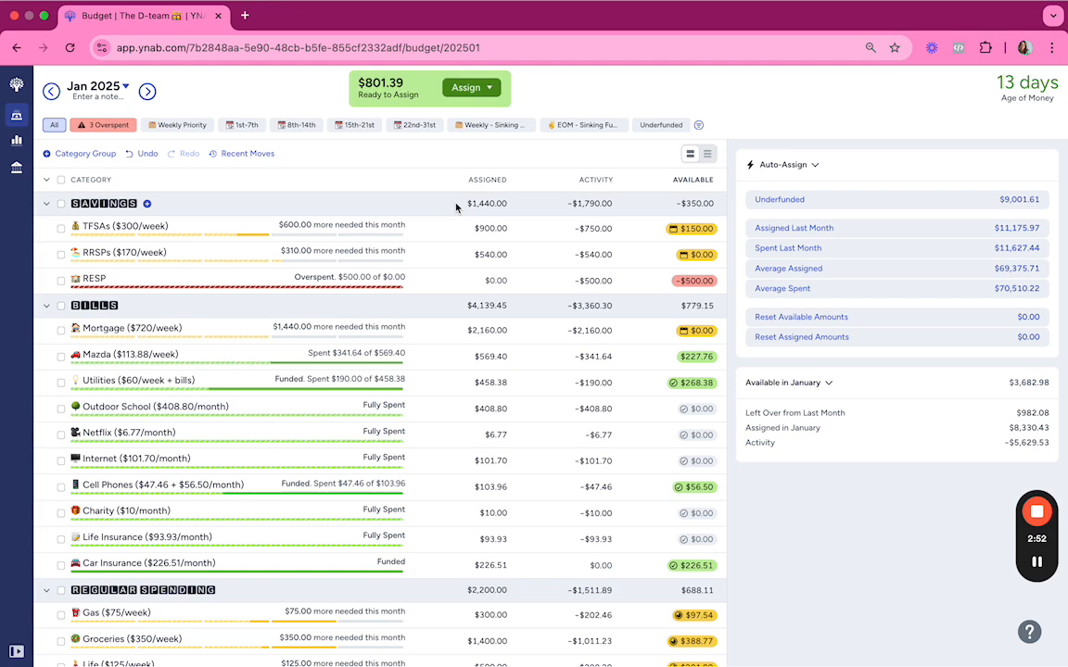
{"action": "scroll", "coordinate": [456, 279], "scroll_direction": "down", "scroll_amount": 2}
{"action": "scroll", "coordinate": [454, 315], "scroll_direction": "up", "scroll_amount": 2}
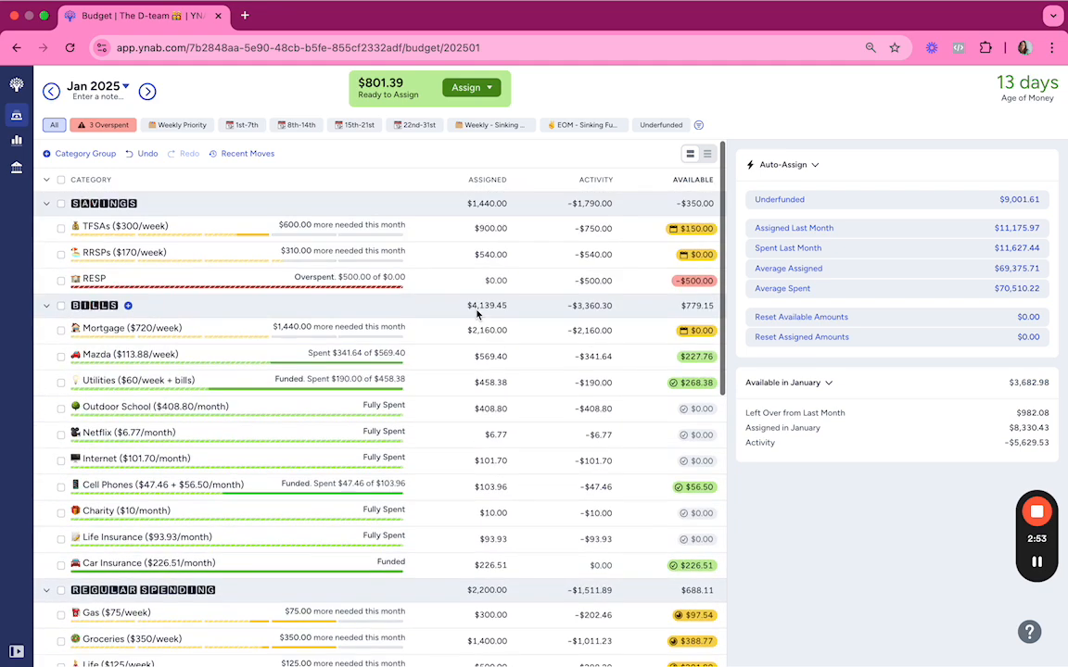
{"action": "left_click", "coordinate": [376, 85]}
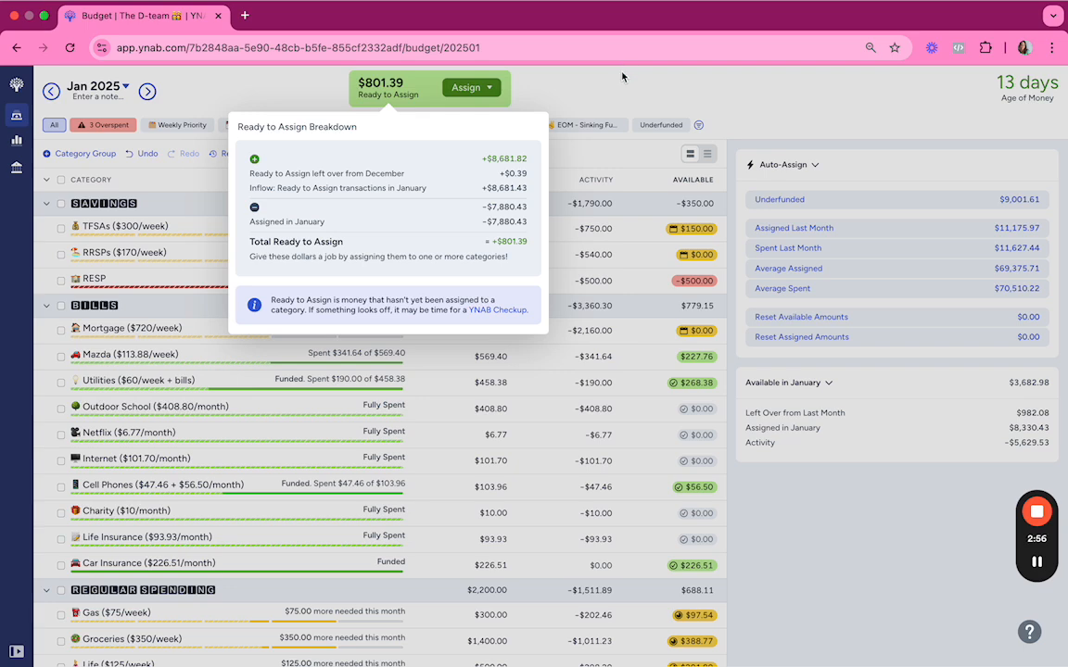
{"action": "left_click", "coordinate": [510, 357]}
{"action": "scroll", "coordinate": [560, 391], "scroll_direction": "down", "scroll_amount": 1}
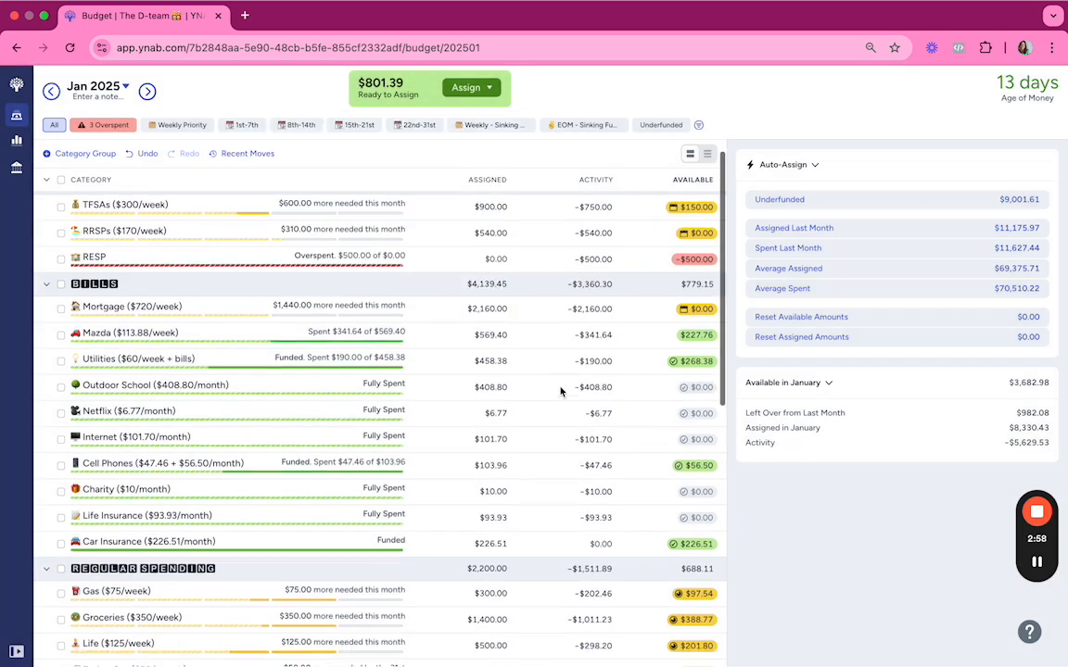
{"action": "scroll", "coordinate": [560, 391], "scroll_direction": "down", "scroll_amount": 5}
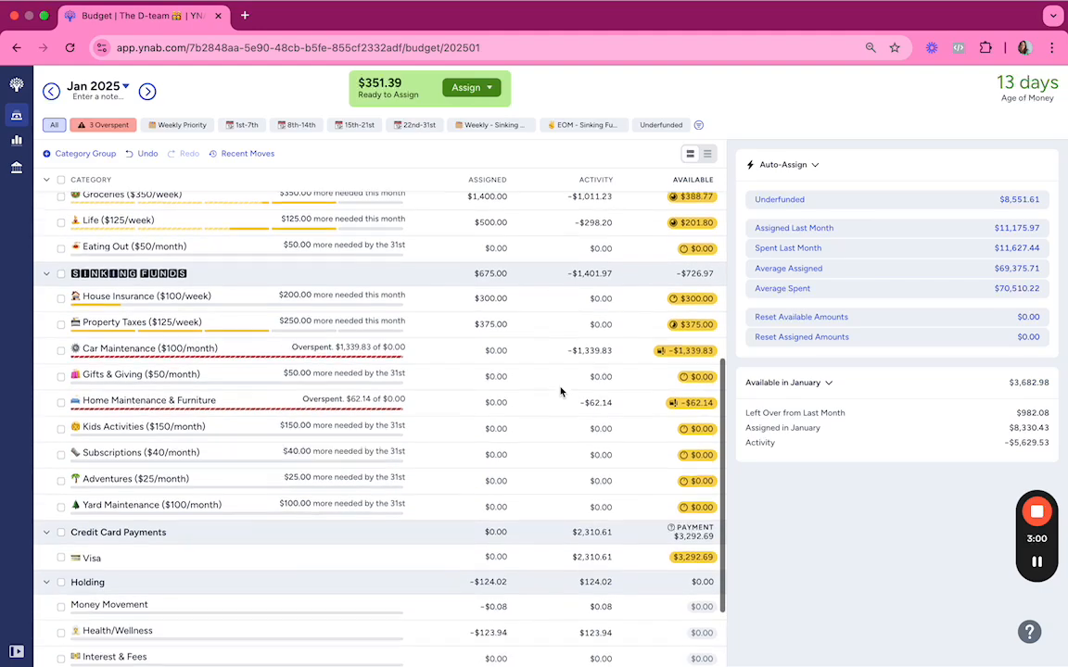
{"action": "scroll", "coordinate": [562, 389], "scroll_direction": "up", "scroll_amount": 5}
{"action": "scroll", "coordinate": [563, 388], "scroll_direction": "down", "scroll_amount": 2}
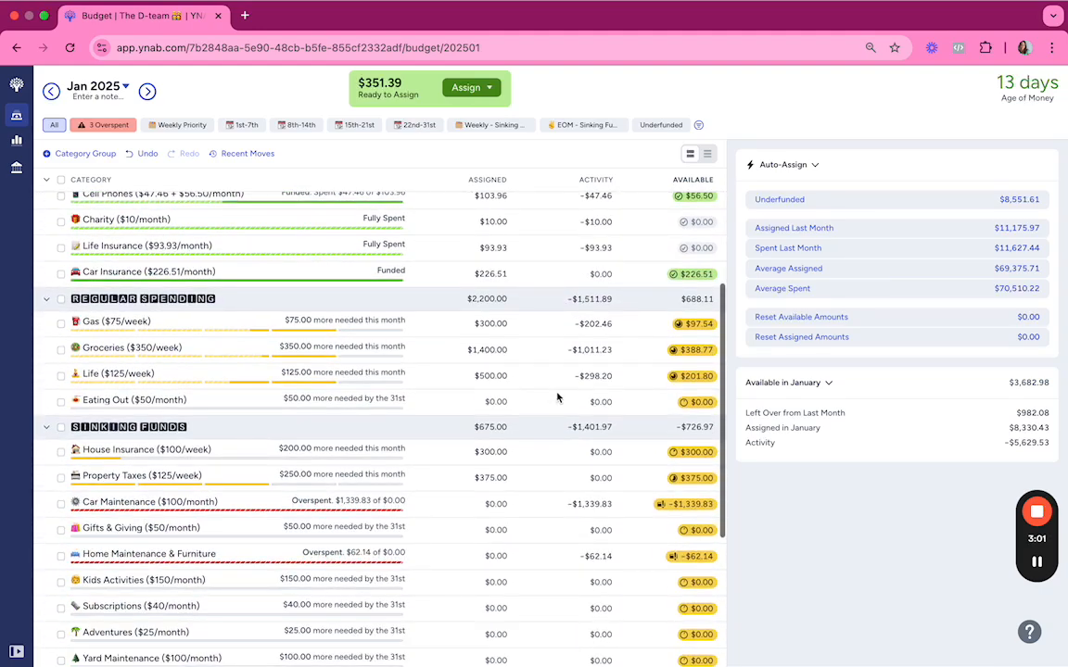
- Assign another $125 to the Life category under Regular Spending
{"action": "left_click", "coordinate": [497, 379]}
{"action": "left_click_drag", "start_coordinate": [364, 82], "coordinate": [405, 85]}
{"action": "left_click", "coordinate": [564, 89]}
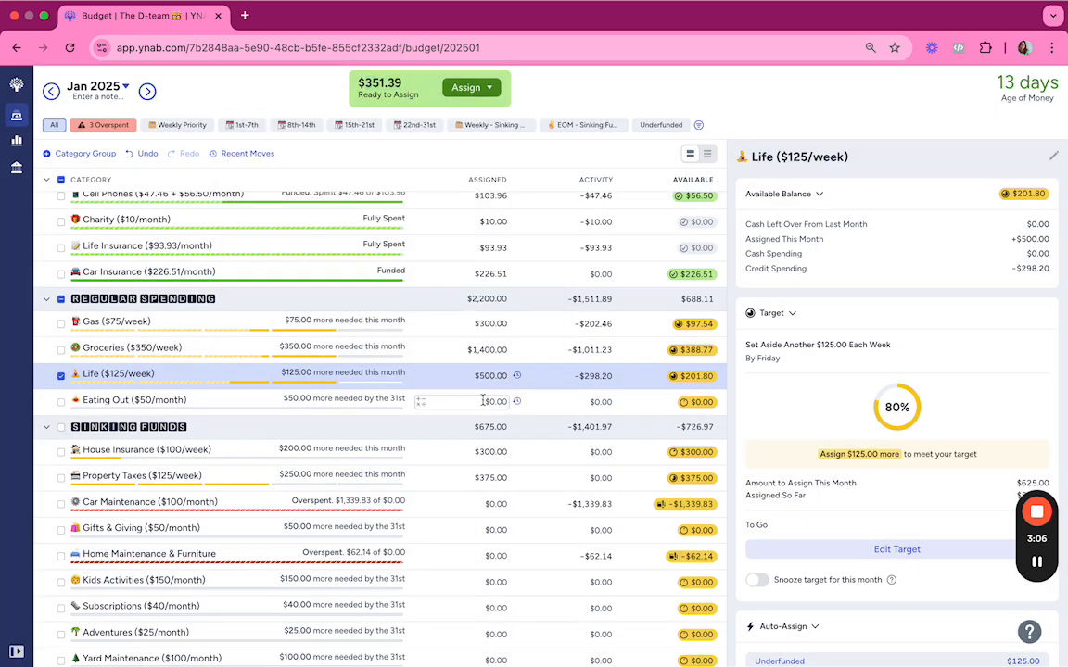
{"action": "left_click", "coordinate": [482, 375]}
{"action": "type", "text": "+1"}
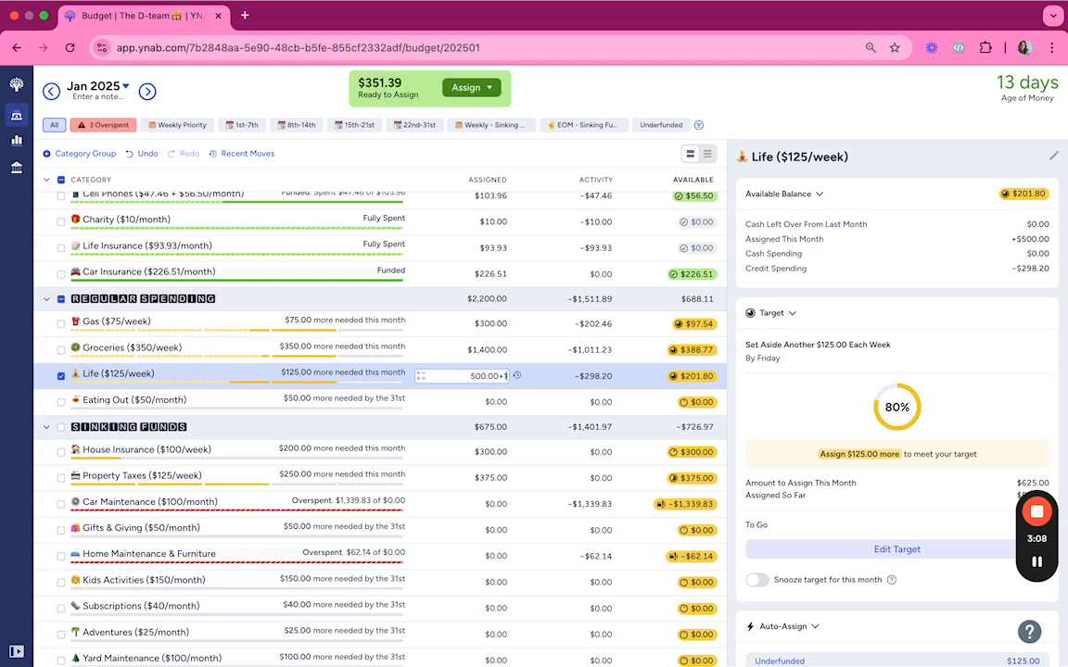
{"action": "type", "text": "25"}
{"action": "key", "text": "Up"}
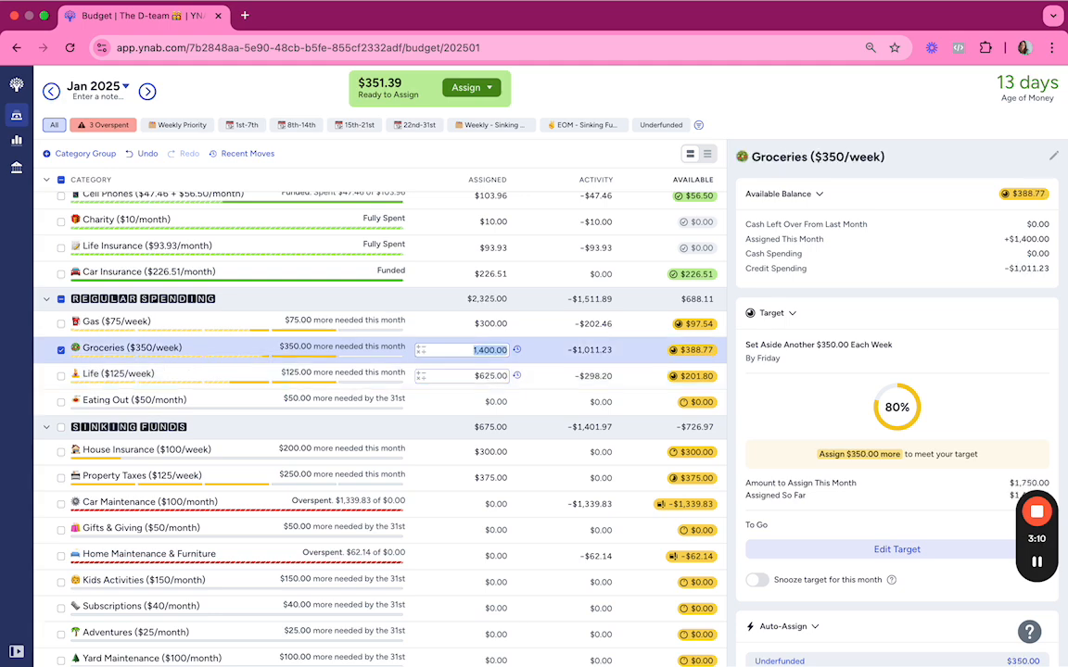
- Assign another $75 to the Gas category under Regular Spending
{"action": "key", "text": "Up"}
{"action": "type", "text": "+75"}
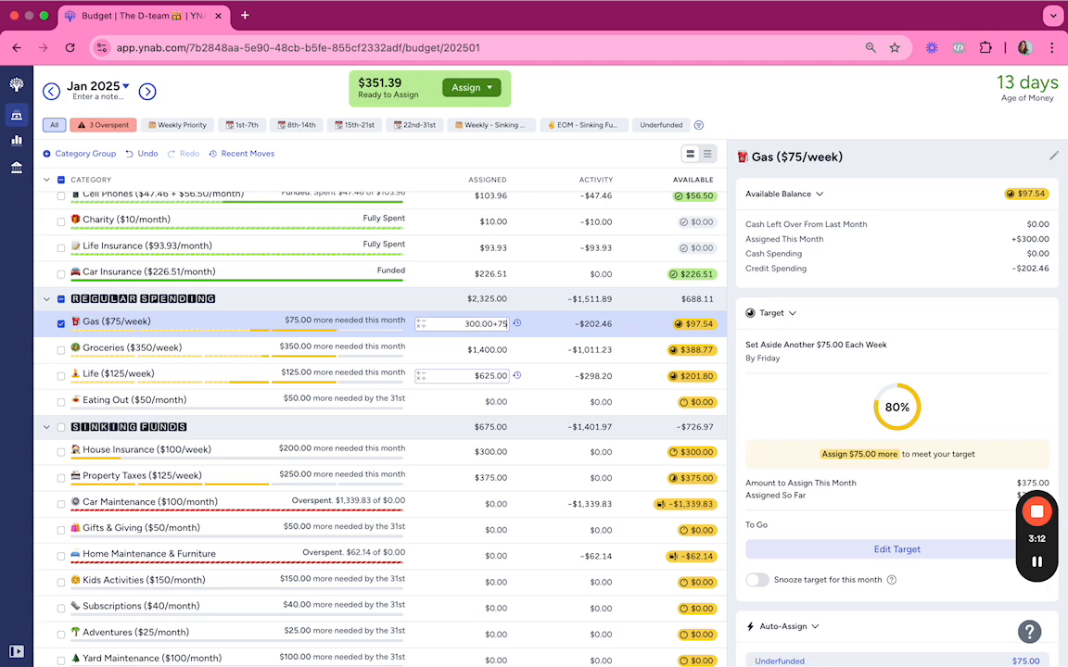
{"action": "key", "text": "Down"}
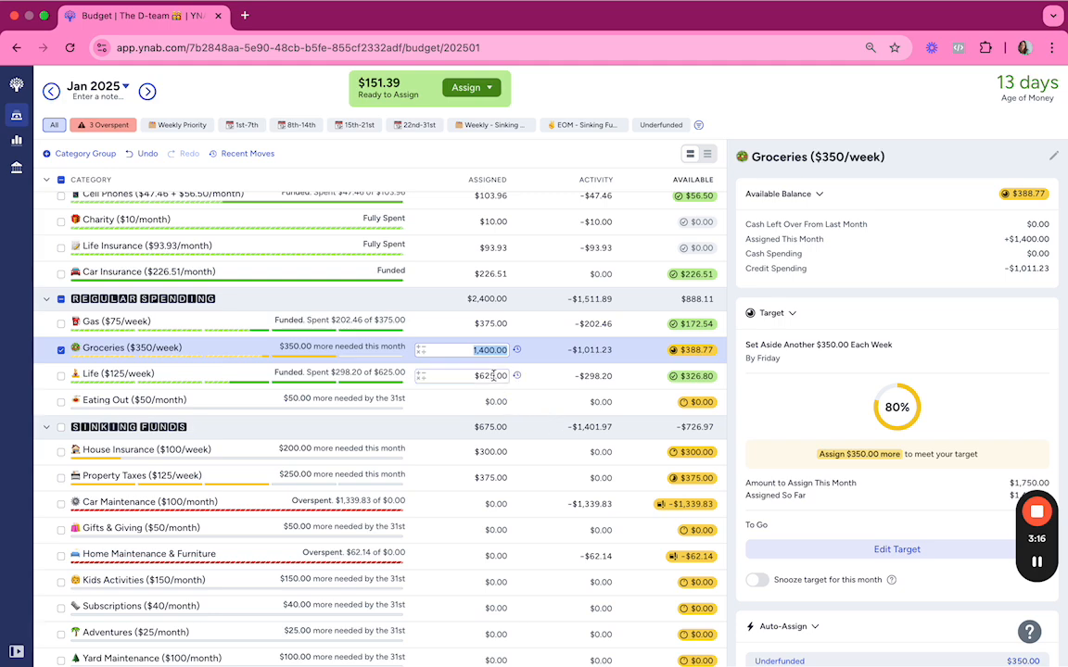
- Assign another $101.39 to the Groceries category under Regular Spending
{"action": "scroll", "coordinate": [467, 526], "scroll_direction": "down", "scroll_amount": 1}
{"action": "scroll", "coordinate": [467, 526], "scroll_direction": "up", "scroll_amount": 5}
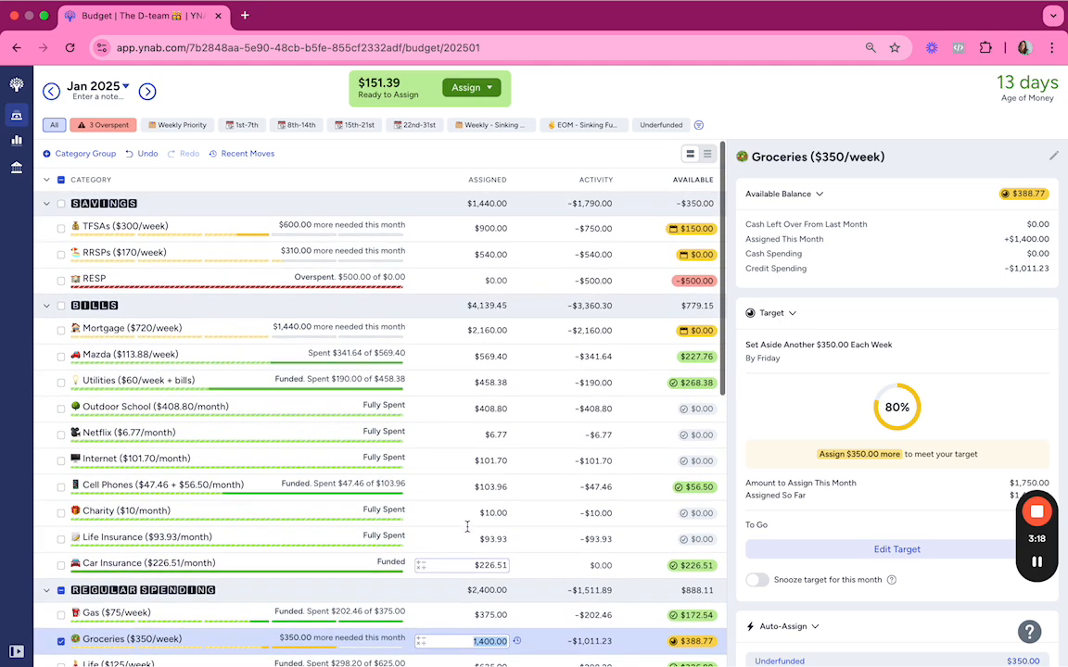
{"action": "scroll", "coordinate": [467, 526], "scroll_direction": "down", "scroll_amount": 3}
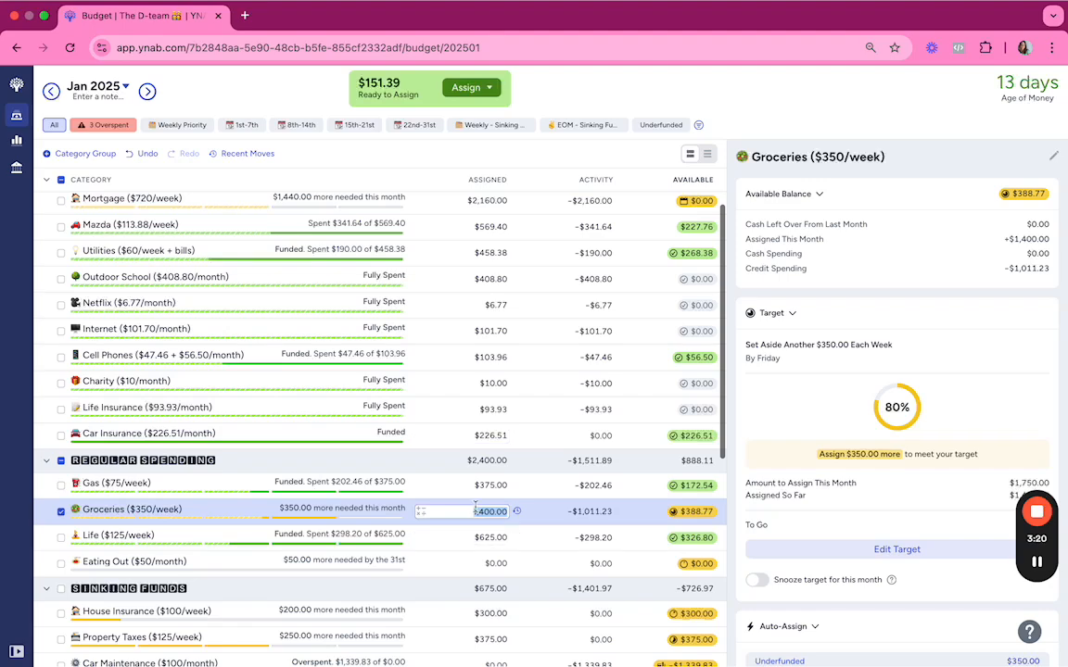
{"action": "type", "text": "+1551.39"}
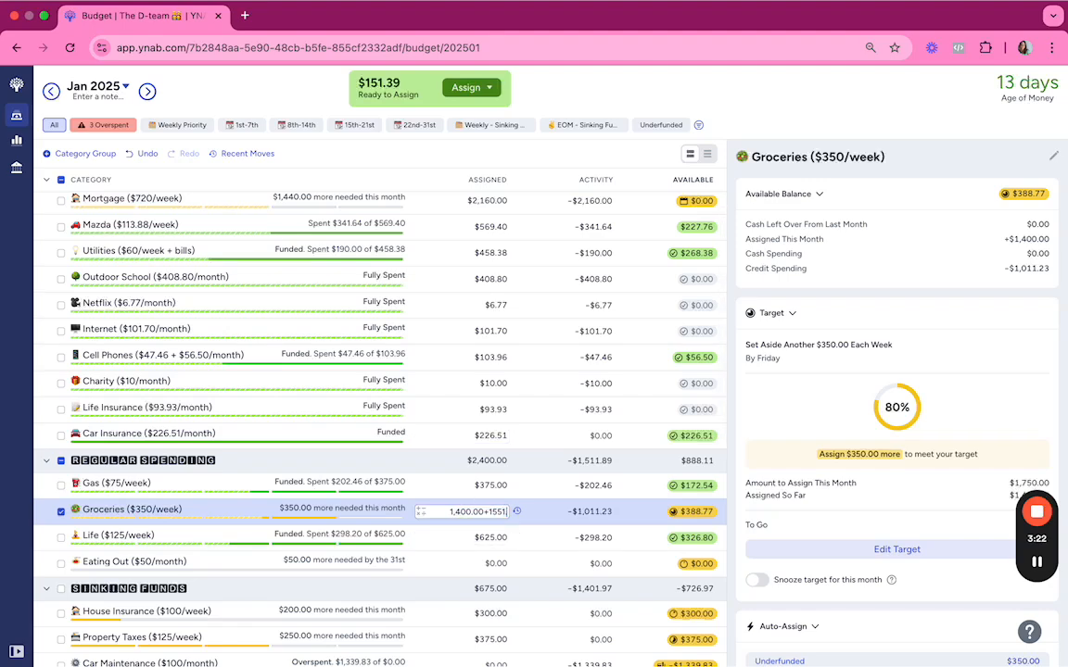
{"action": "key", "text": "Left"}
{"action": "key", "text": "BackSpace"}
{"action": "key", "text": "BackSpace"}
{"action": "type", "text": "1"}
{"action": "key", "text": "Return"}
- Assign $50 to the Eating Out category under Regular Spending
{"action": "left_click", "coordinate": [478, 564]}
{"action": "type", "text": "50"}
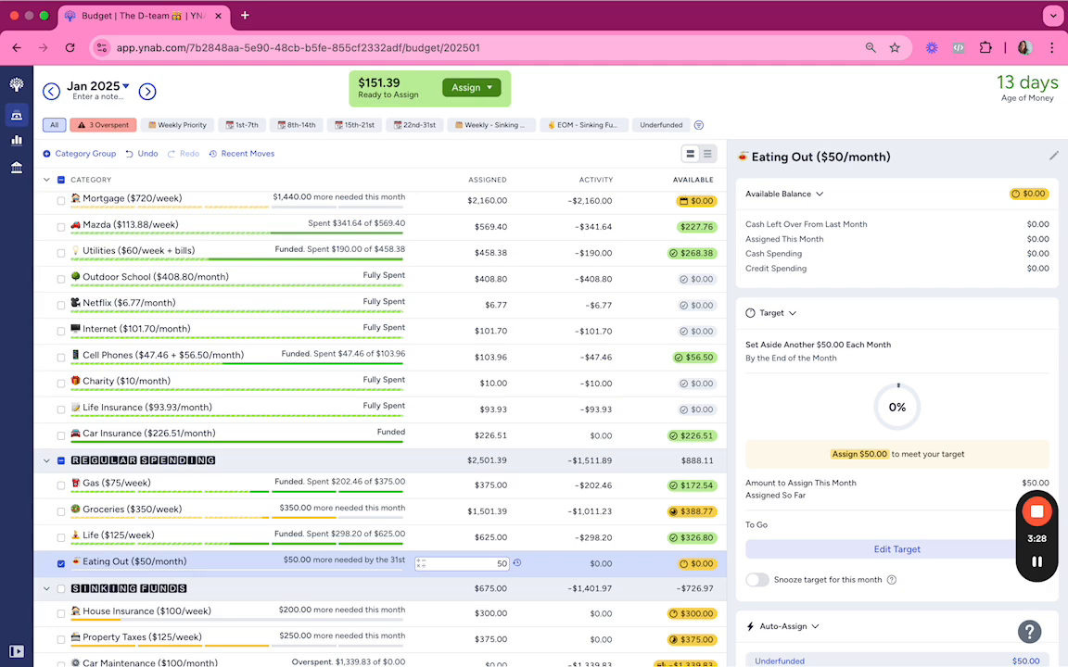
{"action": "key", "text": "shift+Tab"}
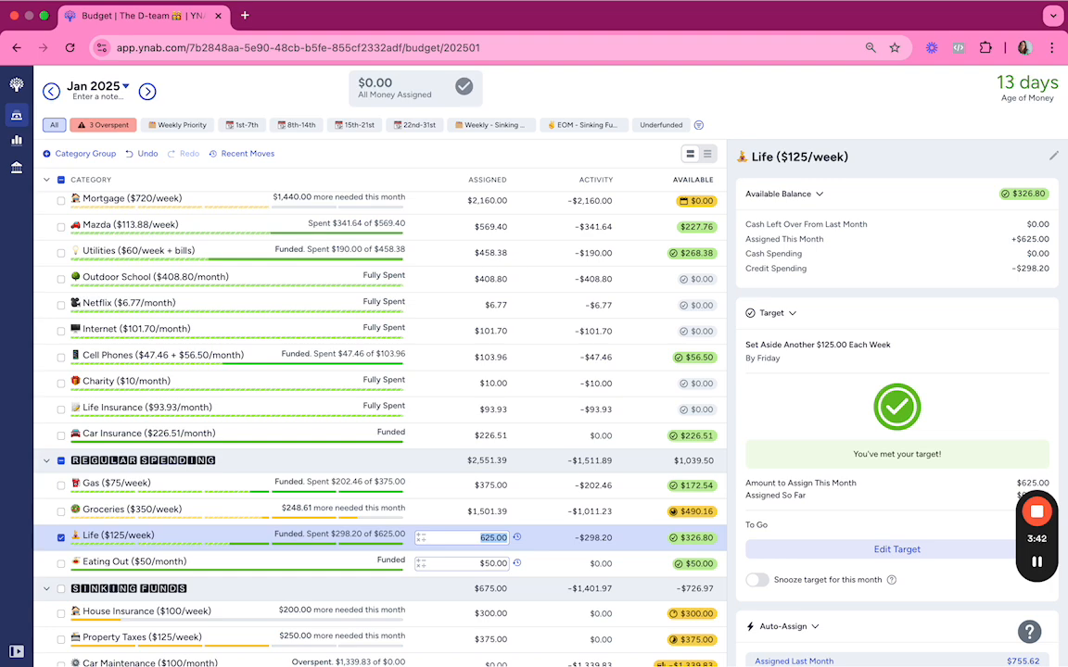
- Cover the Home Maintenance & Furniture overspending with money from the Life category
{"action": "scroll", "coordinate": [536, 470], "scroll_direction": "down", "scroll_amount": 3}
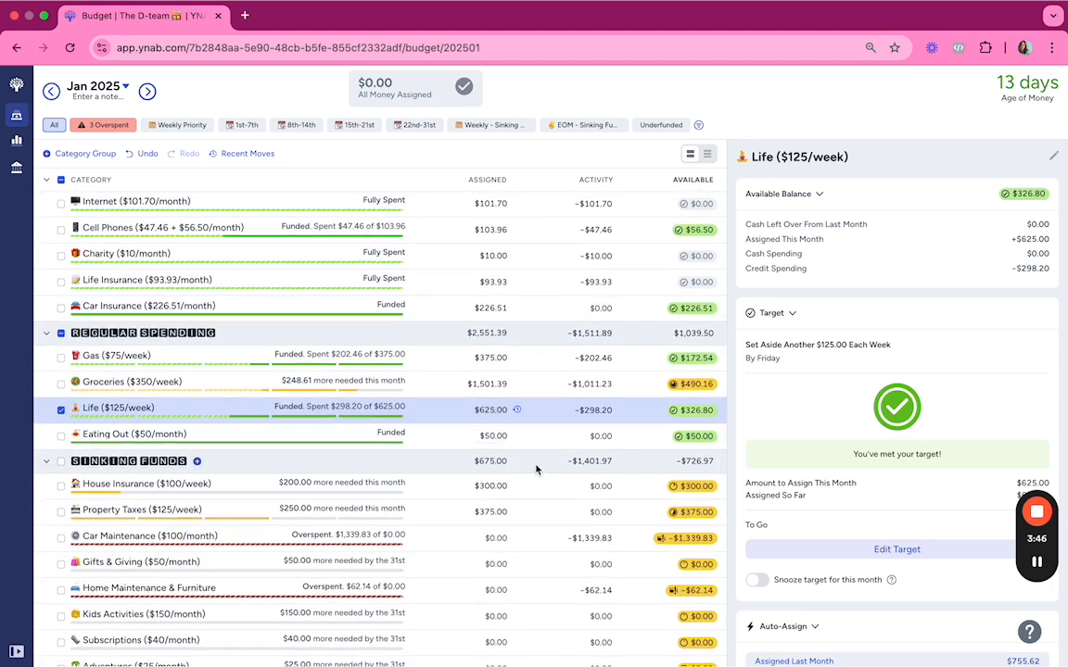
{"action": "scroll", "coordinate": [536, 470], "scroll_direction": "up", "scroll_amount": 2}
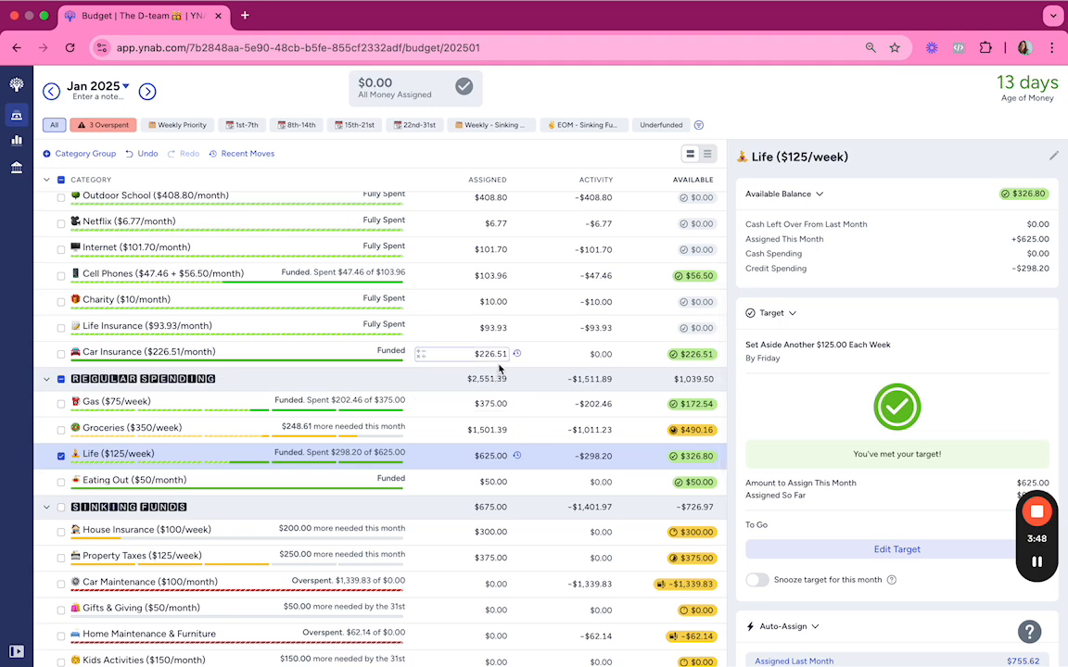
{"action": "scroll", "coordinate": [500, 436], "scroll_direction": "down", "scroll_amount": 1}
{"action": "scroll", "coordinate": [232, 427], "scroll_direction": "down", "scroll_amount": 2}
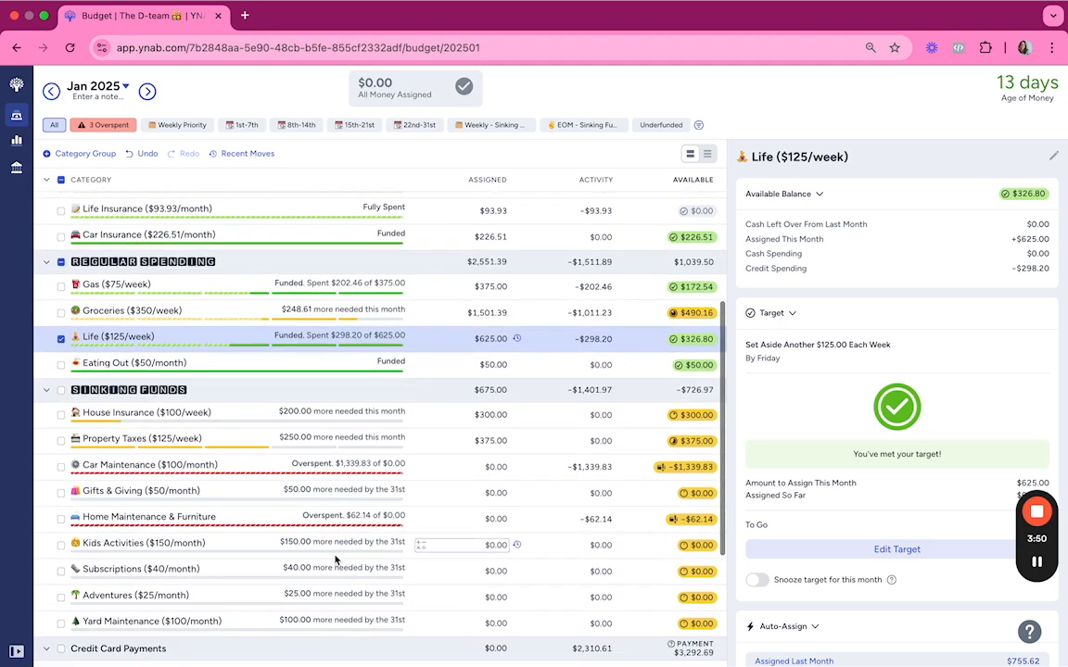
{"action": "left_click", "coordinate": [690, 520]}
{"action": "left_click", "coordinate": [653, 568]}
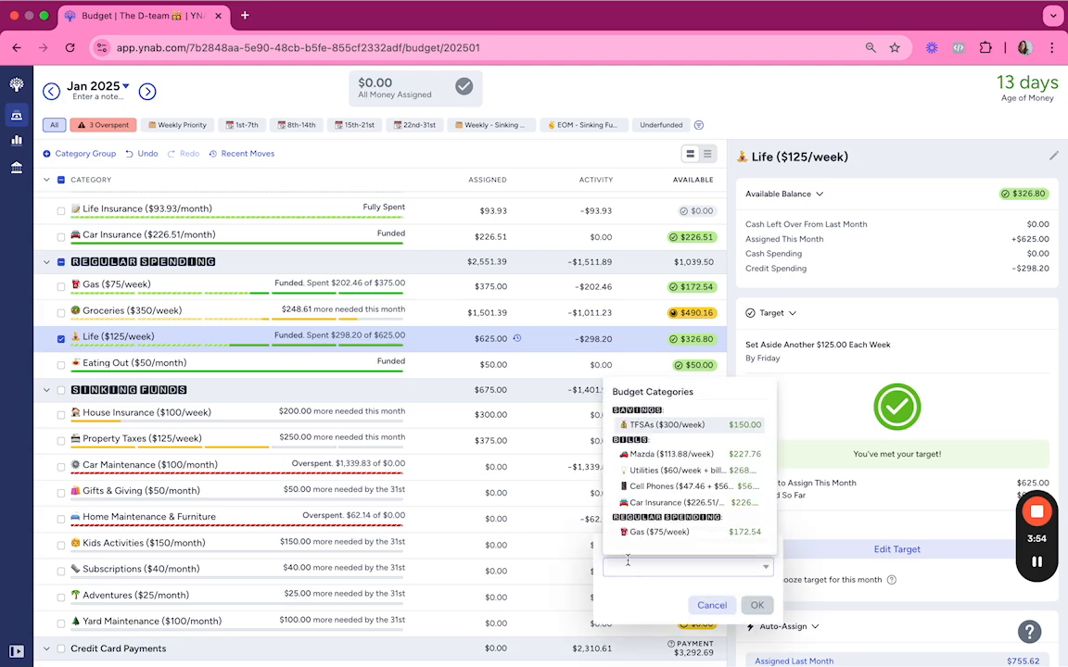
{"action": "type", "text": "life"}
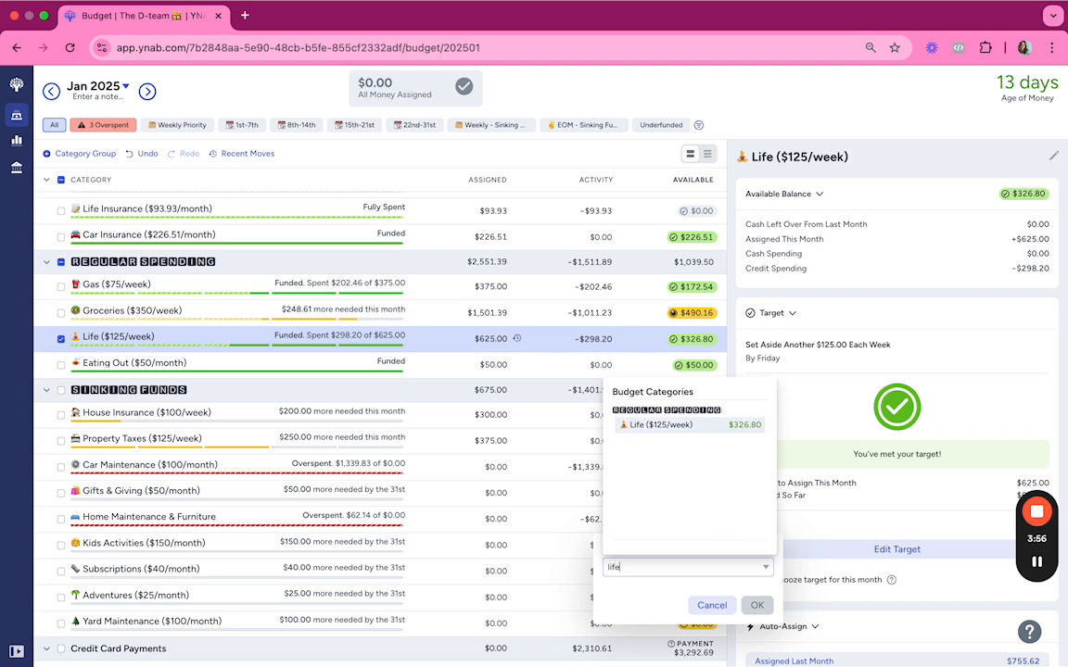
{"action": "key", "text": "Return"}
{"action": "left_click", "coordinate": [758, 609]}
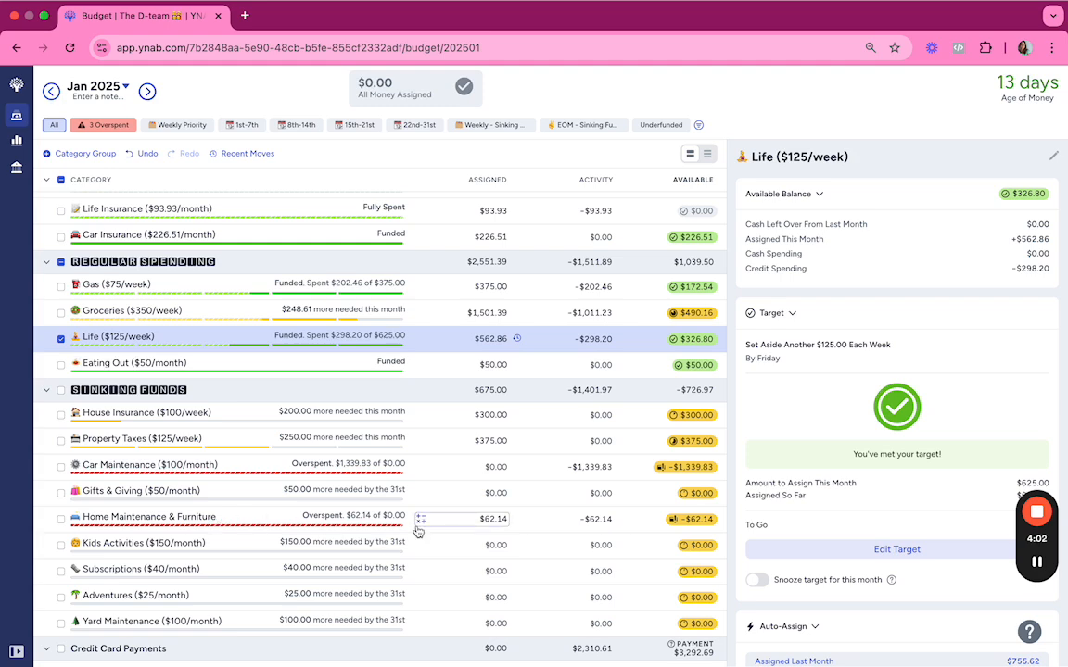
- Move $186.45 from the Life category's available money to Car Maintenance
{"action": "scroll", "coordinate": [417, 530], "scroll_direction": "up", "scroll_amount": 1}
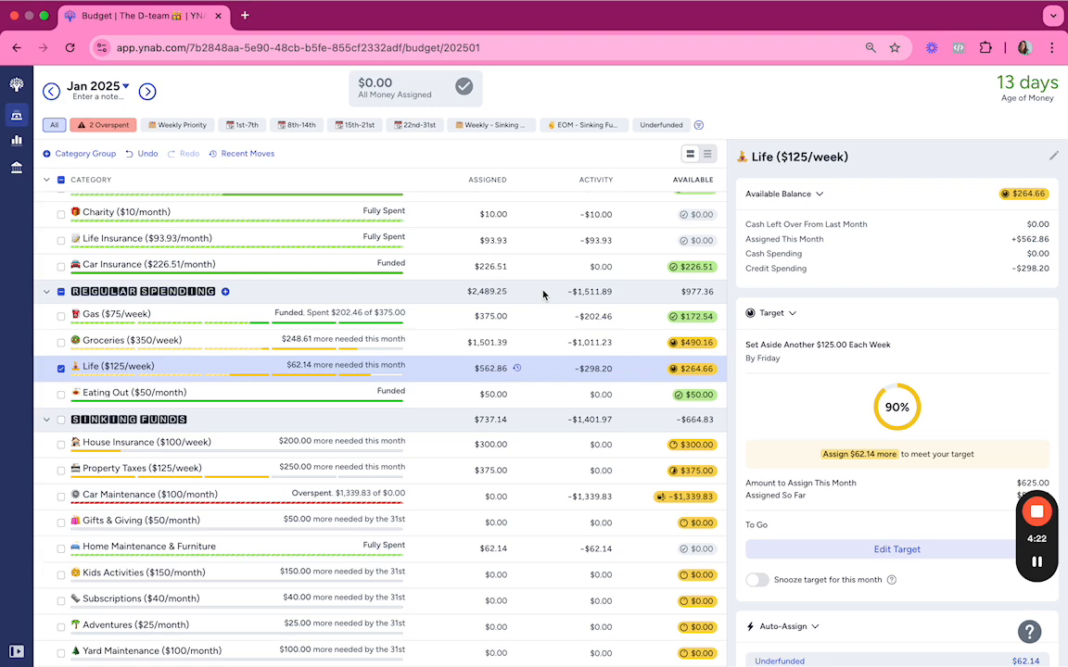
{"action": "left_click", "coordinate": [541, 319]}
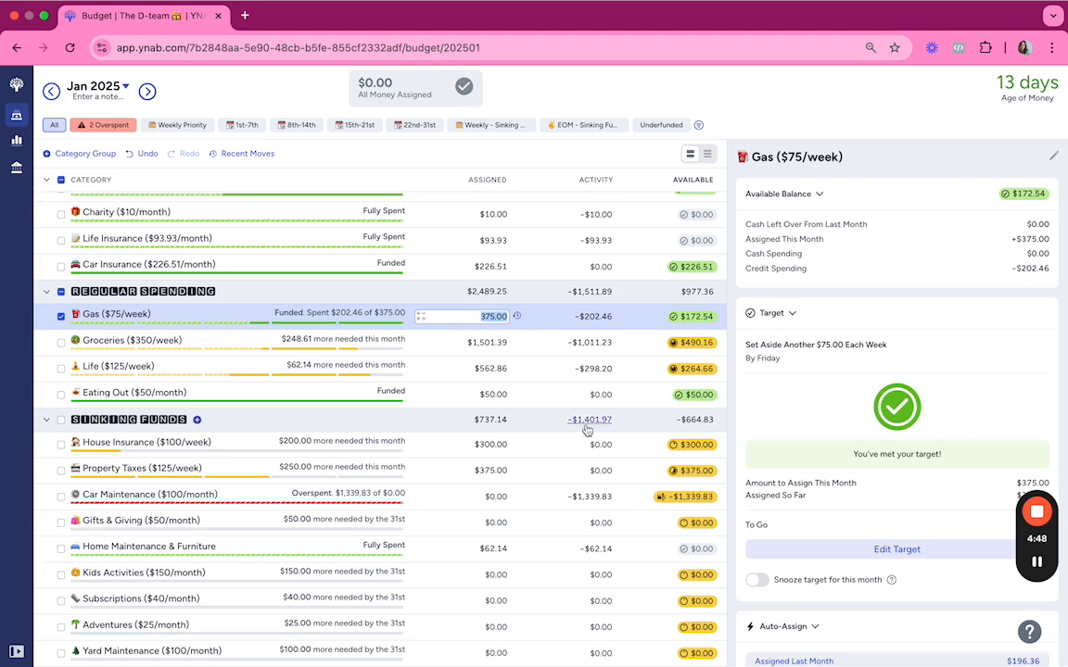
{"action": "scroll", "coordinate": [590, 432], "scroll_direction": "down", "scroll_amount": 1}
{"action": "scroll", "coordinate": [591, 432], "scroll_direction": "up", "scroll_amount": 1}
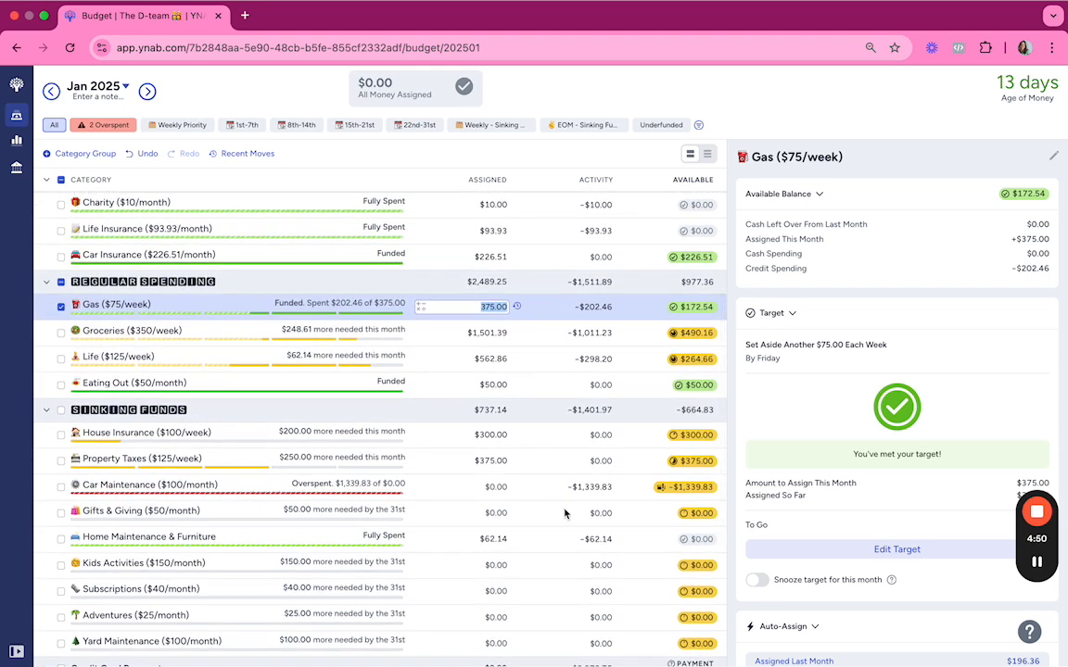
{"action": "left_click", "coordinate": [695, 359]}
{"action": "type", "text": "186.45"}
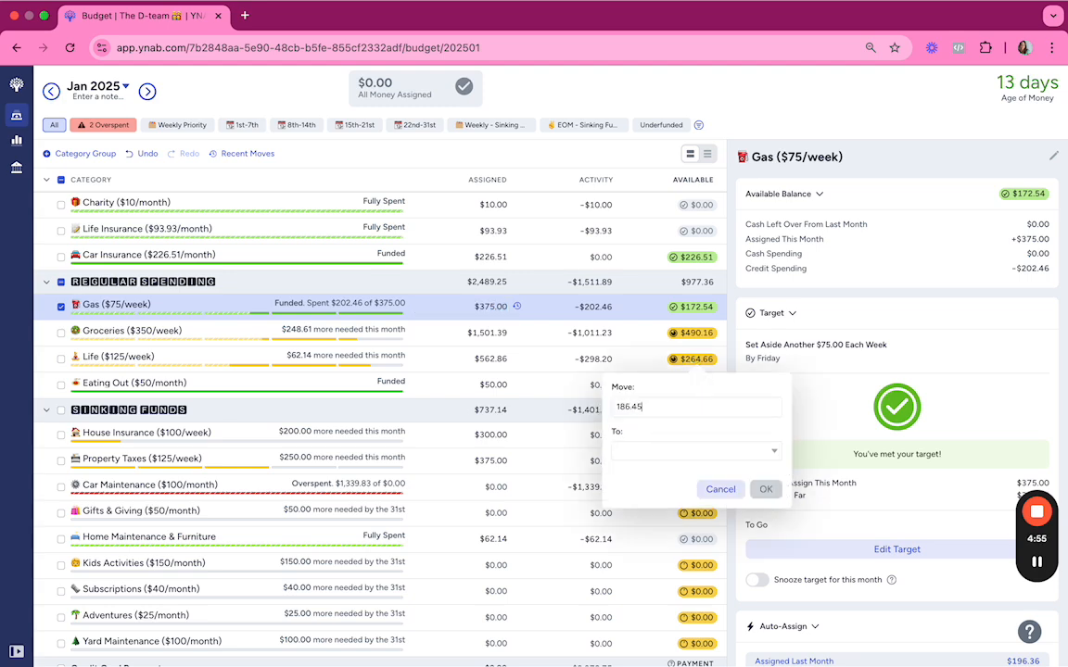
{"action": "key", "text": "Tab"}
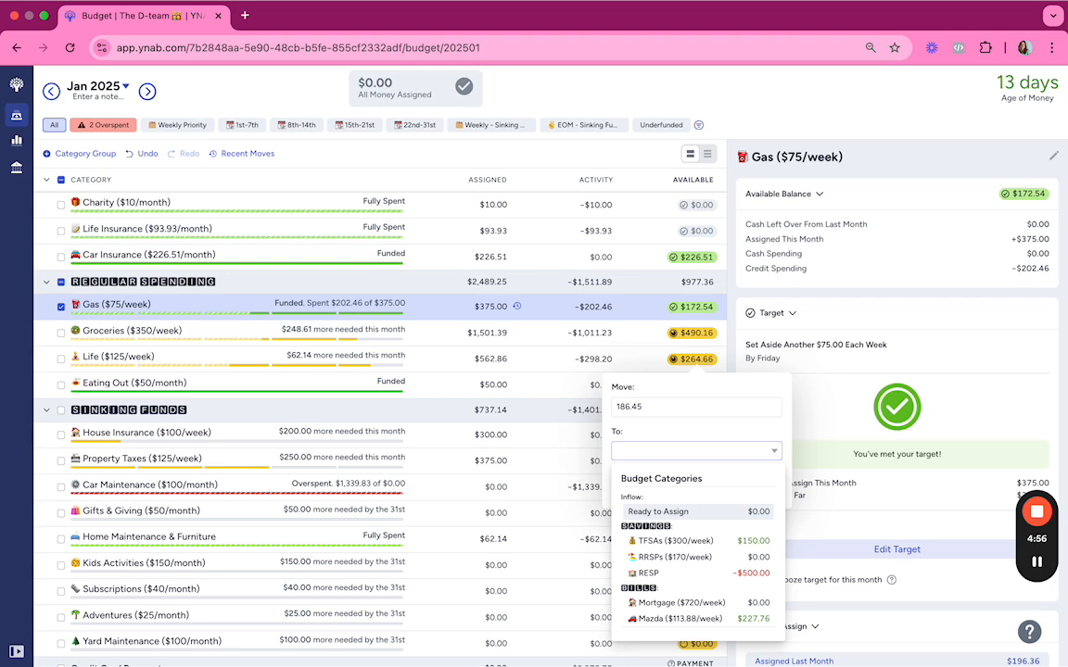
{"action": "type", "text": "car"}
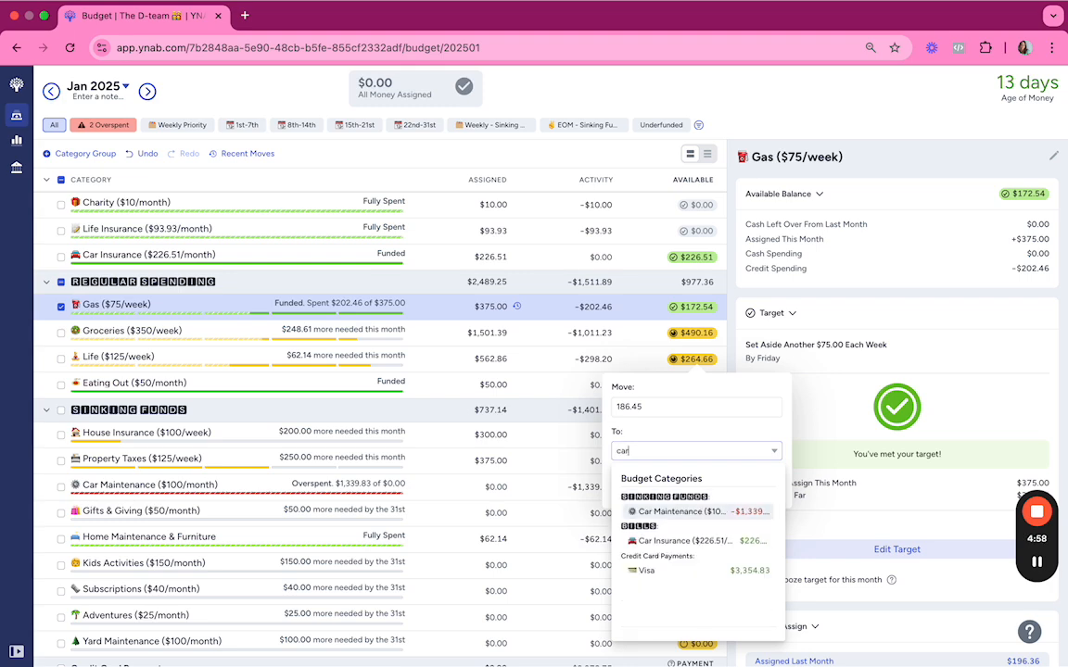
{"action": "key", "text": "Return"}
{"action": "left_click", "coordinate": [765, 489]}
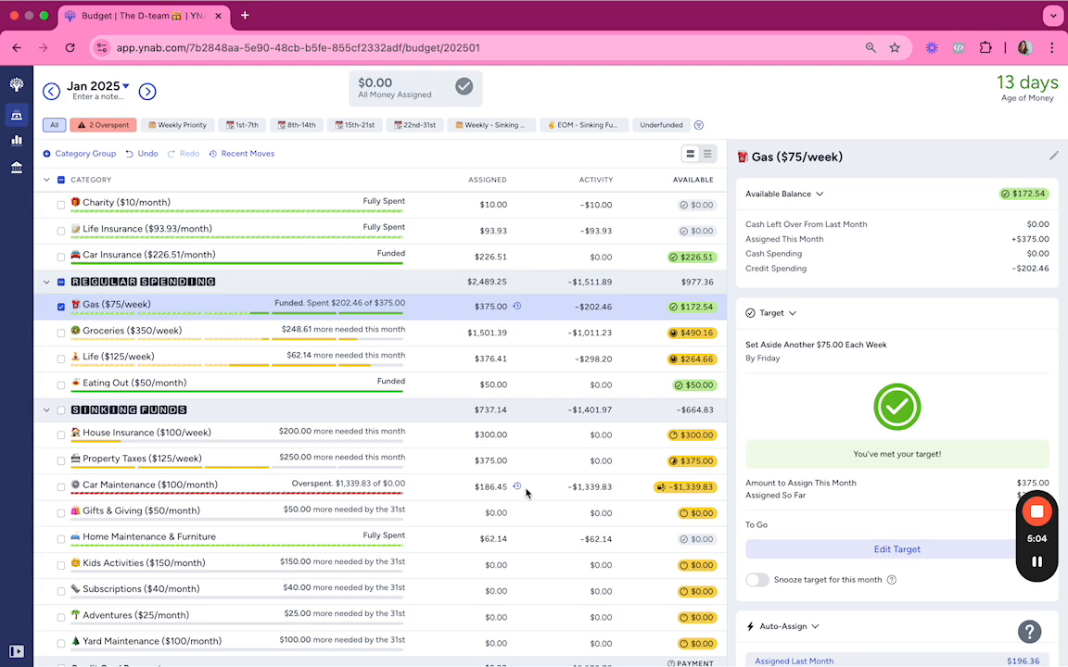
- Review the Life and Groceries targets, the Eating Out move history and the funding of the whole category list
{"action": "left_click", "coordinate": [545, 361]}
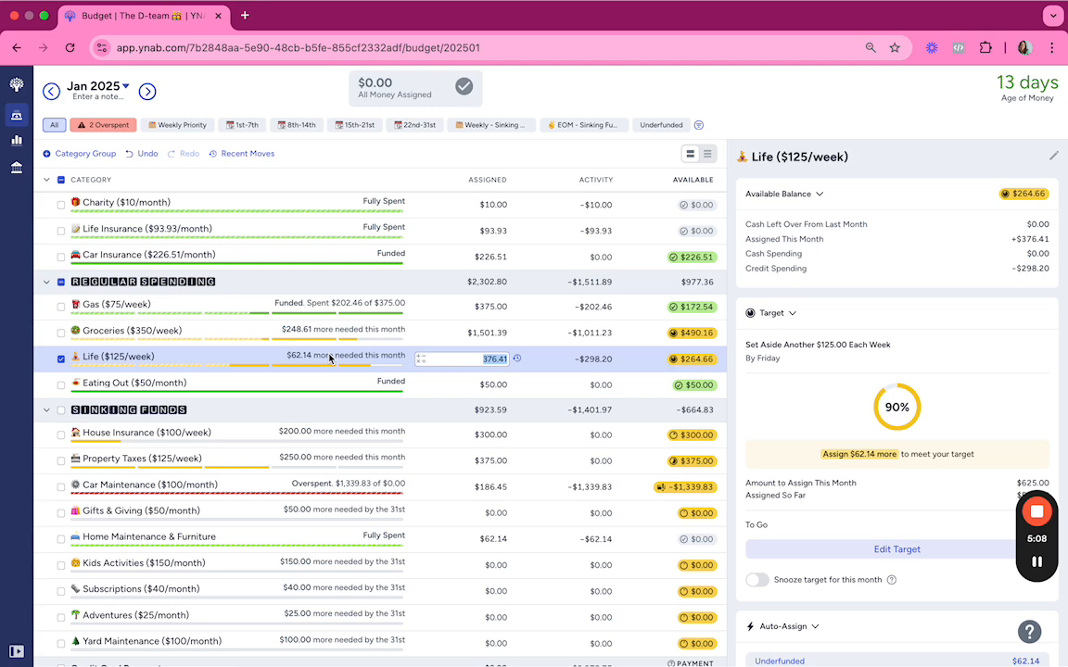
{"action": "left_click", "coordinate": [760, 580]}
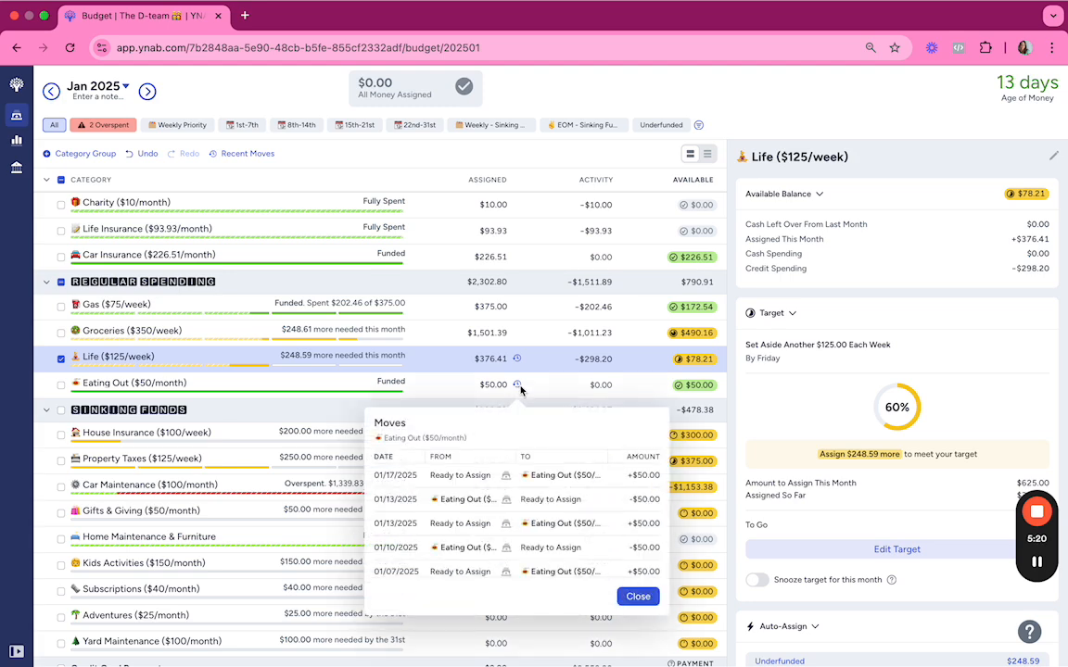
{"action": "left_click", "coordinate": [549, 331]}
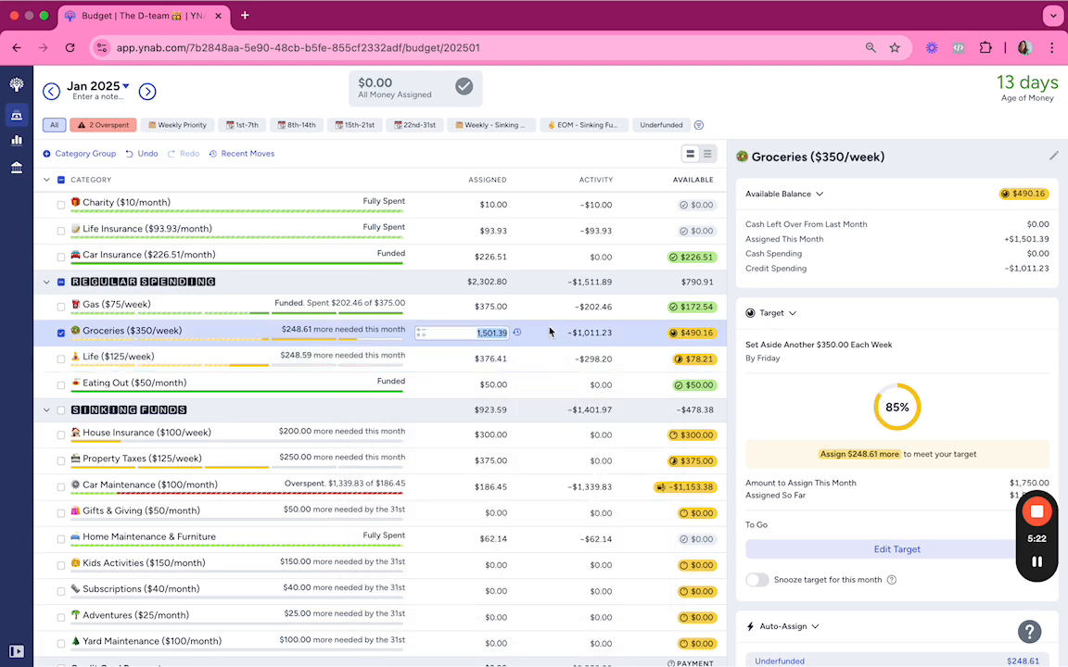
{"action": "scroll", "coordinate": [550, 374], "scroll_direction": "up", "scroll_amount": 1}
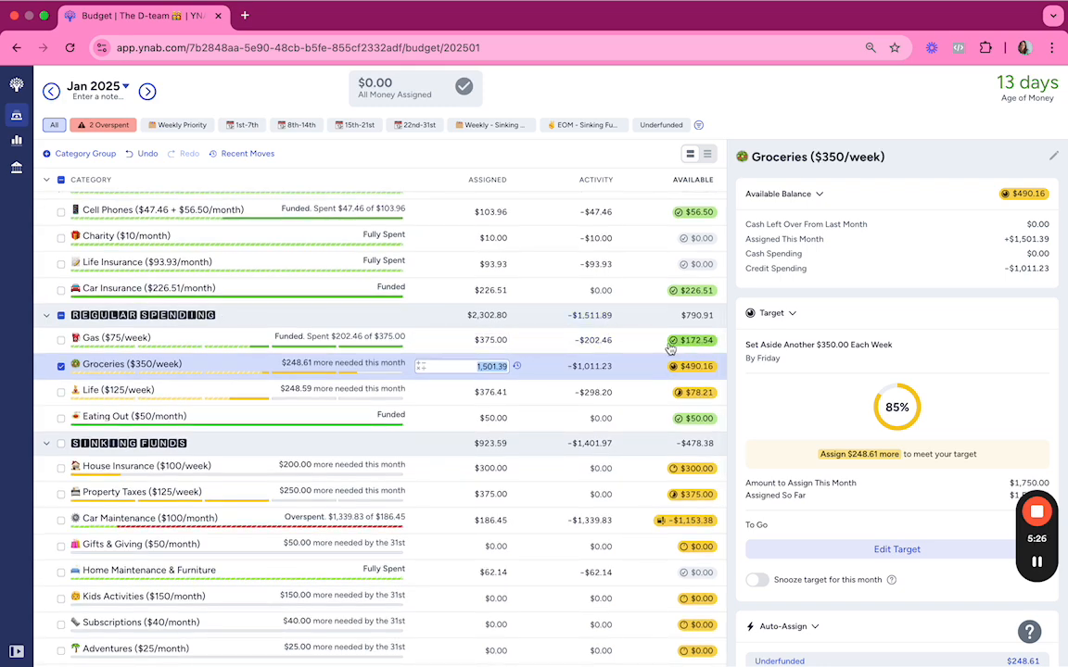
{"action": "scroll", "coordinate": [691, 400], "scroll_direction": "down", "scroll_amount": 1}
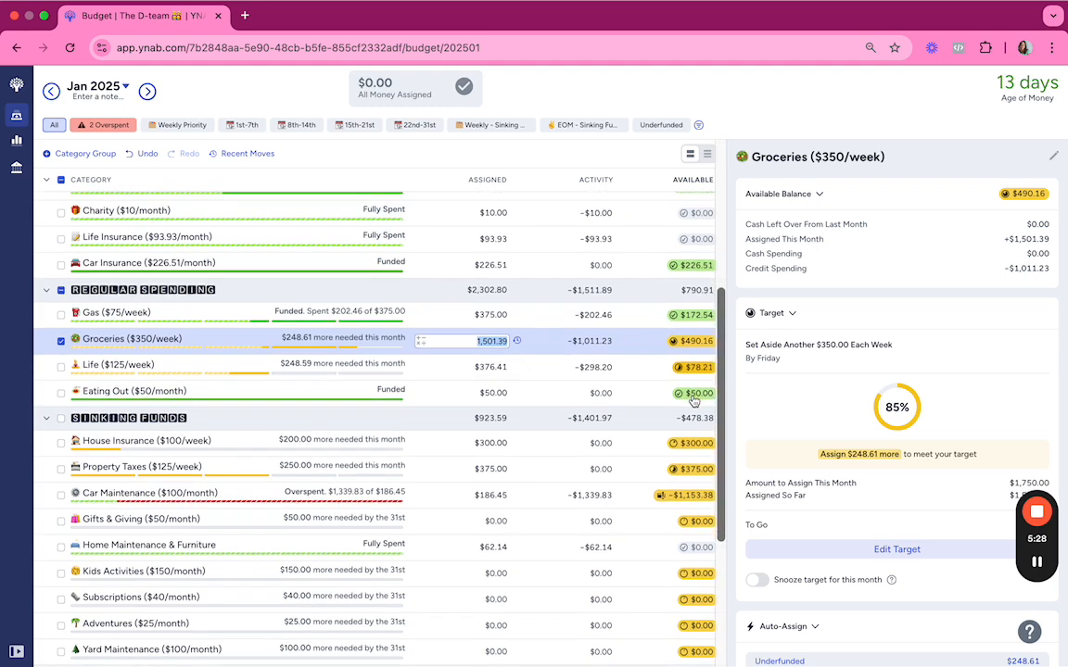
{"action": "scroll", "coordinate": [693, 400], "scroll_direction": "down", "scroll_amount": 1}
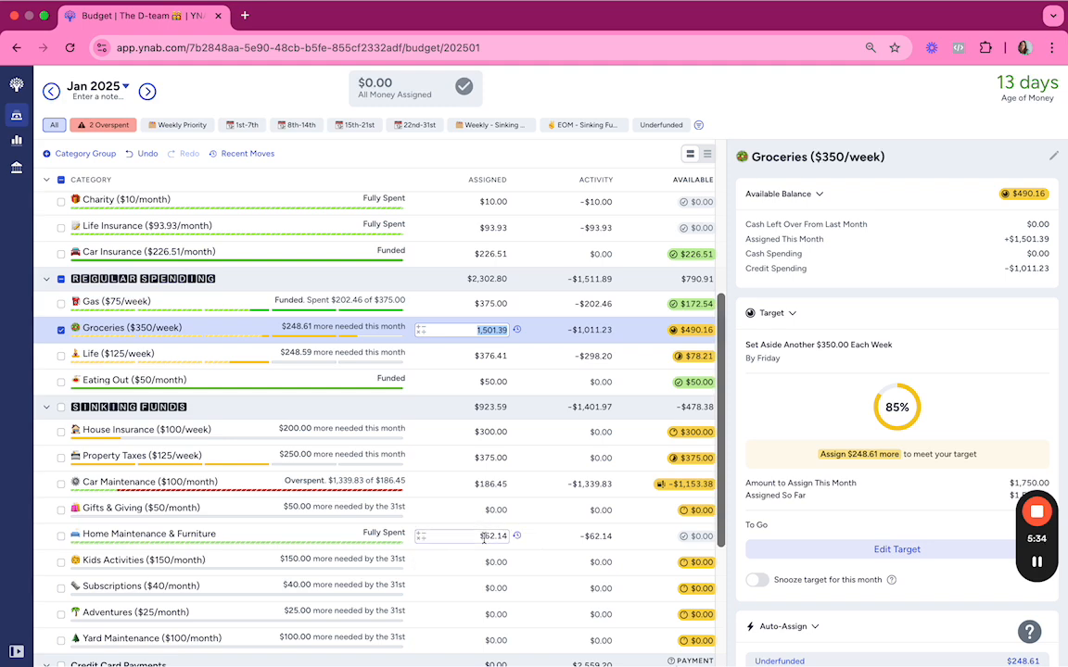
{"action": "left_click", "coordinate": [489, 352]}
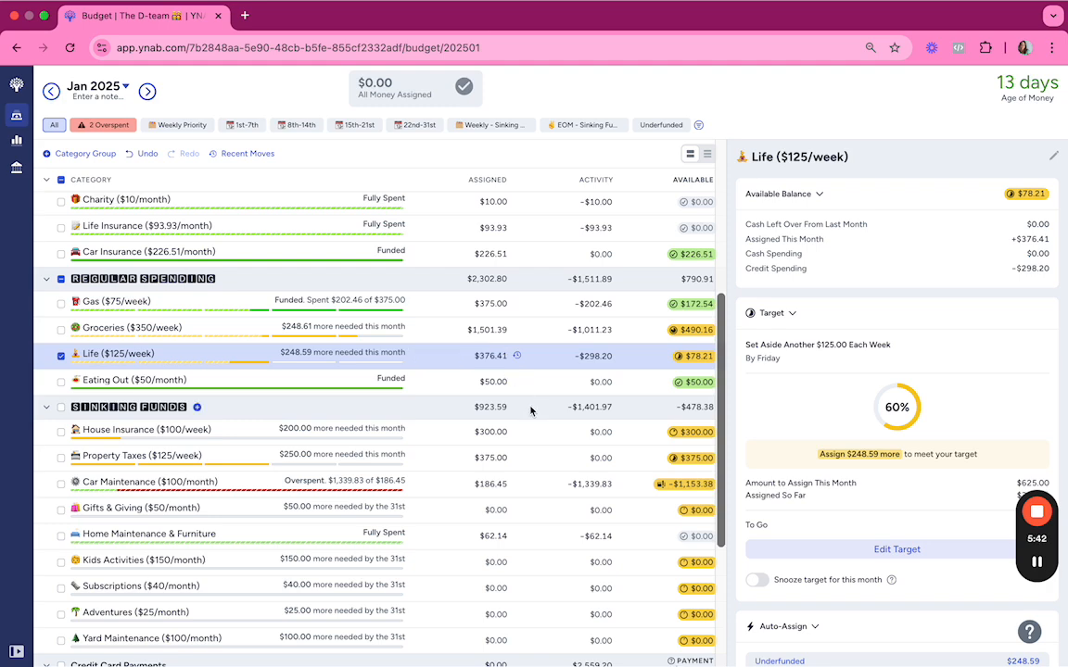
{"action": "scroll", "coordinate": [531, 411], "scroll_direction": "down", "scroll_amount": 3}
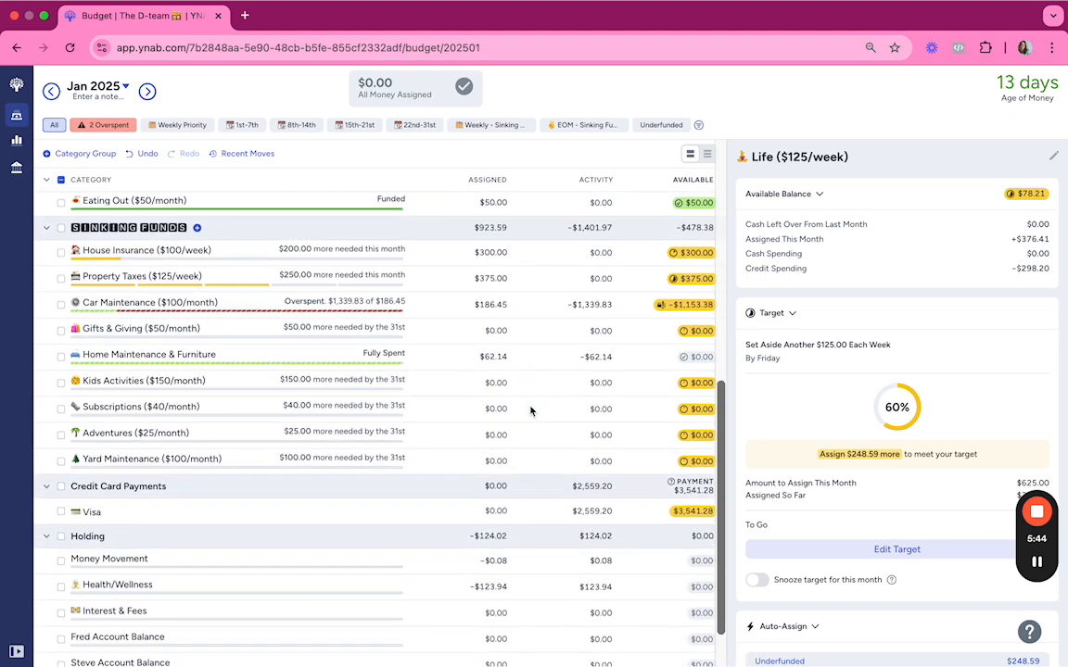
{"action": "scroll", "coordinate": [530, 411], "scroll_direction": "up", "scroll_amount": 8}
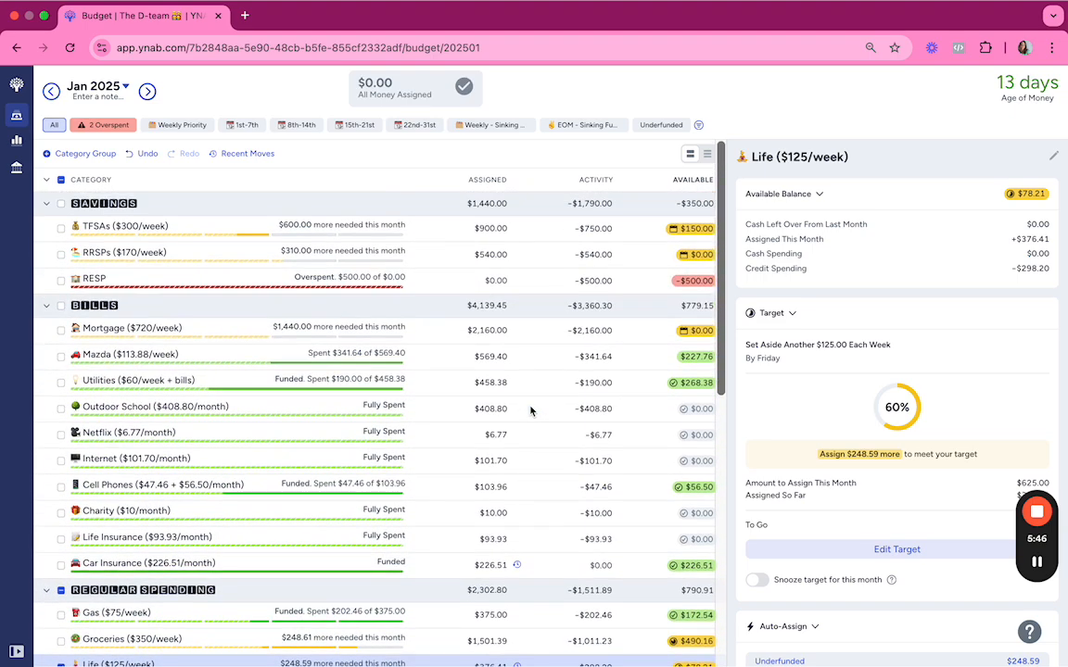
- Inspect the overspent categories, then the end-of-month sinking funds view, checking the Sinking Funds group's combined underfunded amount
{"action": "left_click", "coordinate": [105, 124]}
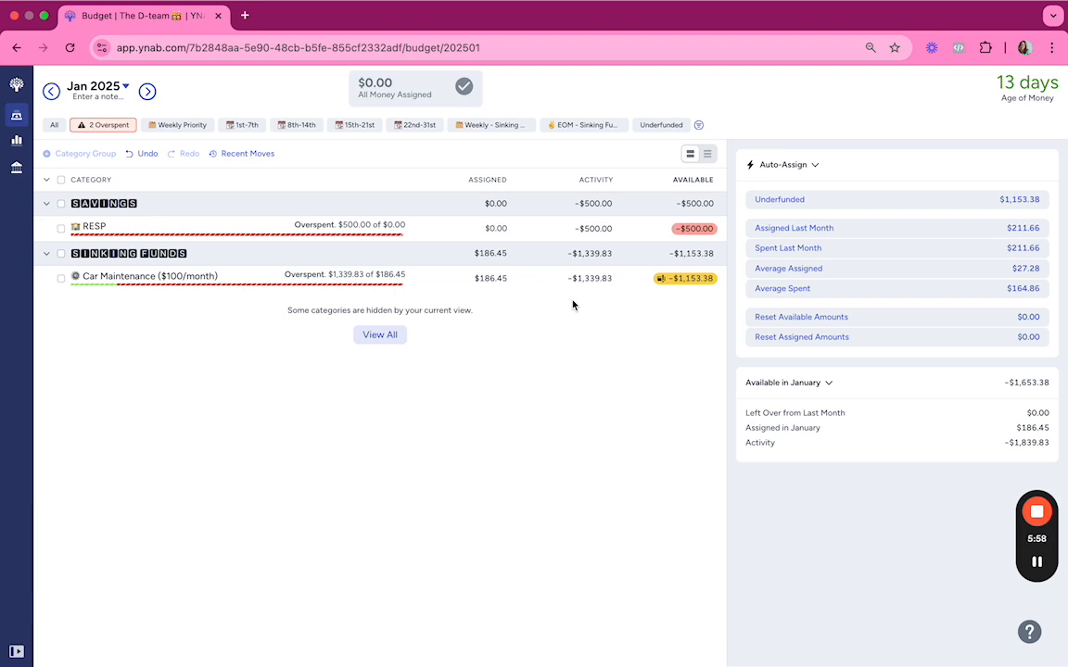
{"action": "left_click", "coordinate": [565, 125]}
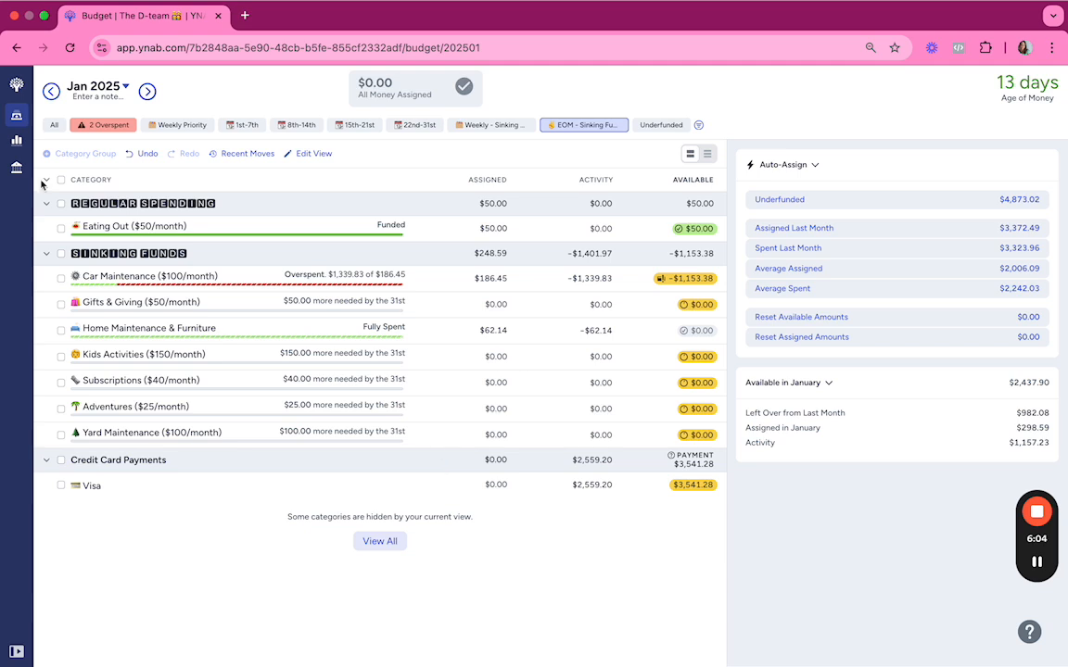
{"action": "left_click", "coordinate": [61, 228]}
{"action": "left_click", "coordinate": [61, 228]}
{"action": "left_click", "coordinate": [61, 253]}
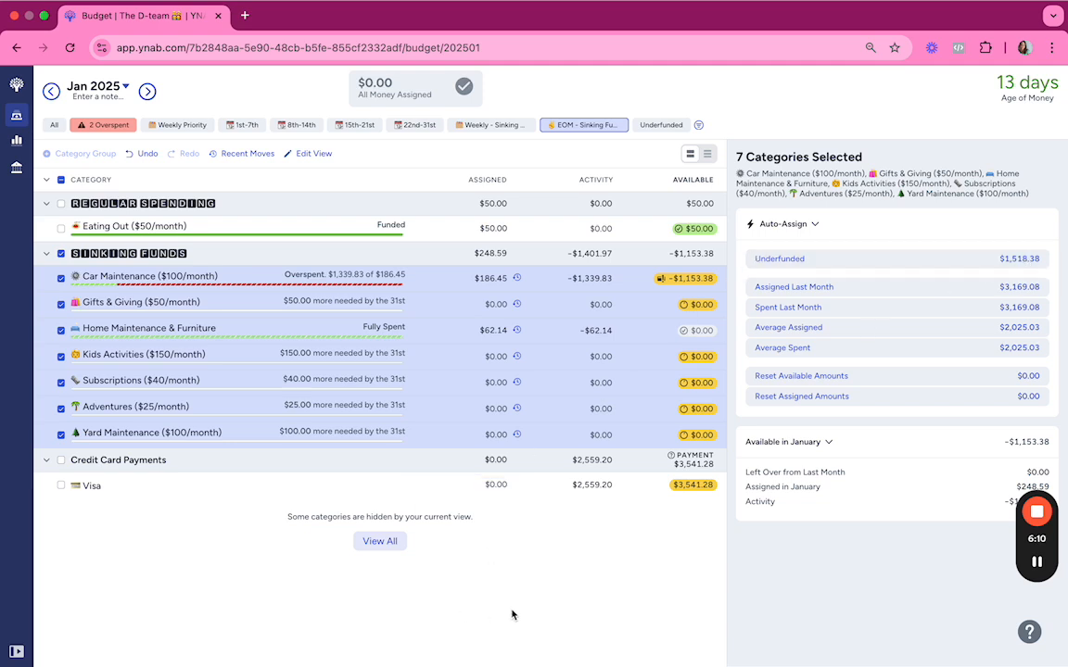
{"action": "left_click", "coordinate": [61, 179]}
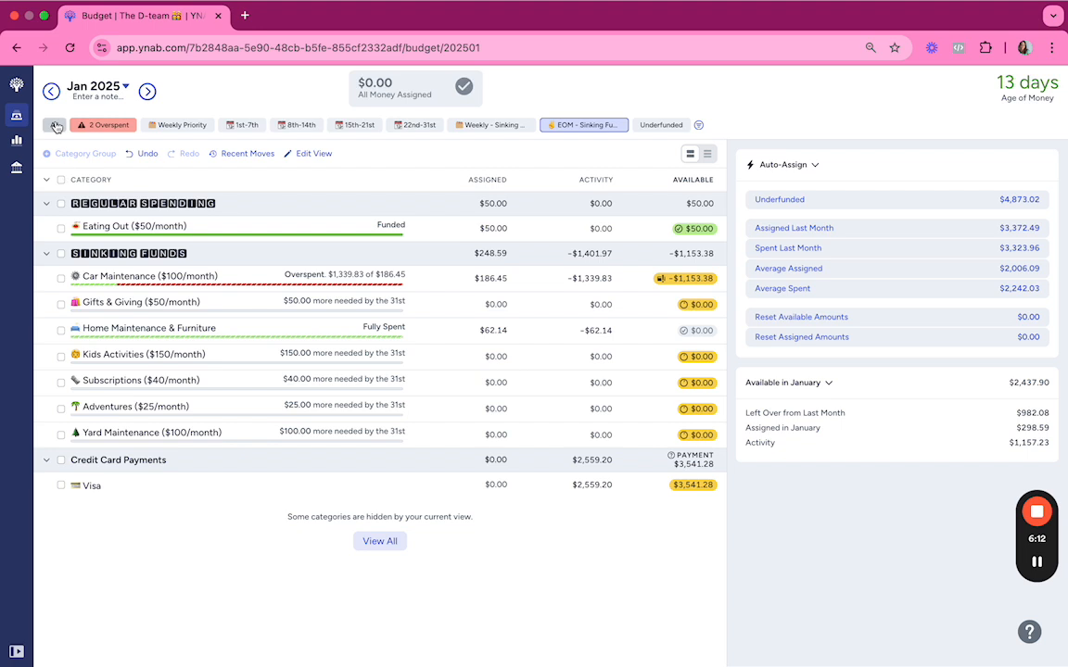
- Show all categories and review the funding of the Bills, Regular Spending and Sinking Funds groups
{"action": "left_click", "coordinate": [55, 125]}
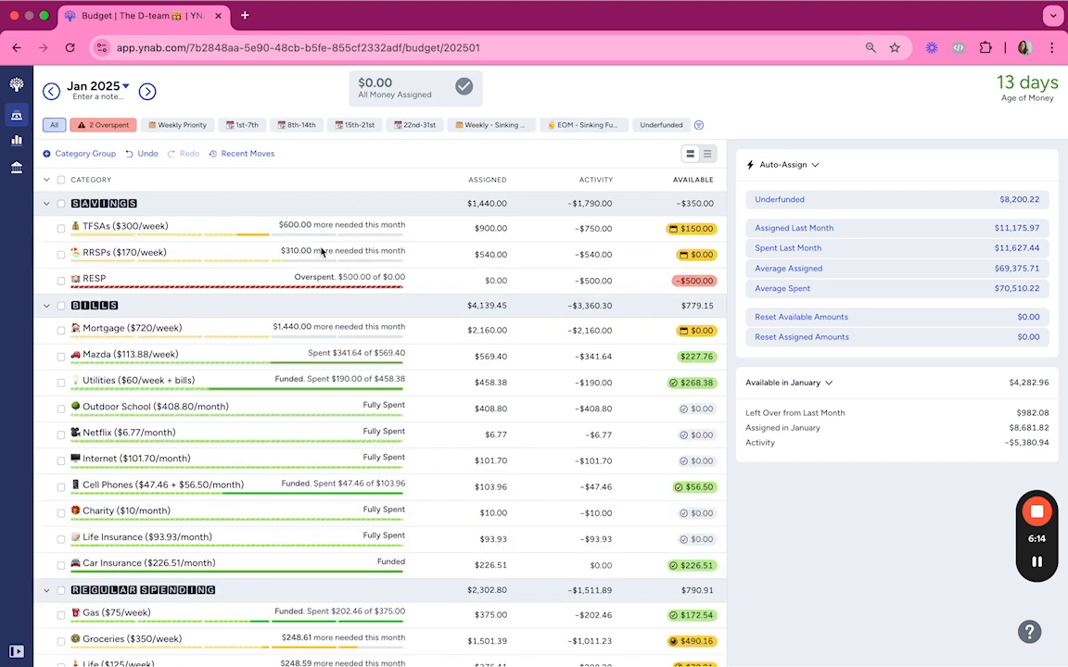
{"action": "scroll", "coordinate": [506, 368], "scroll_direction": "down", "scroll_amount": 3}
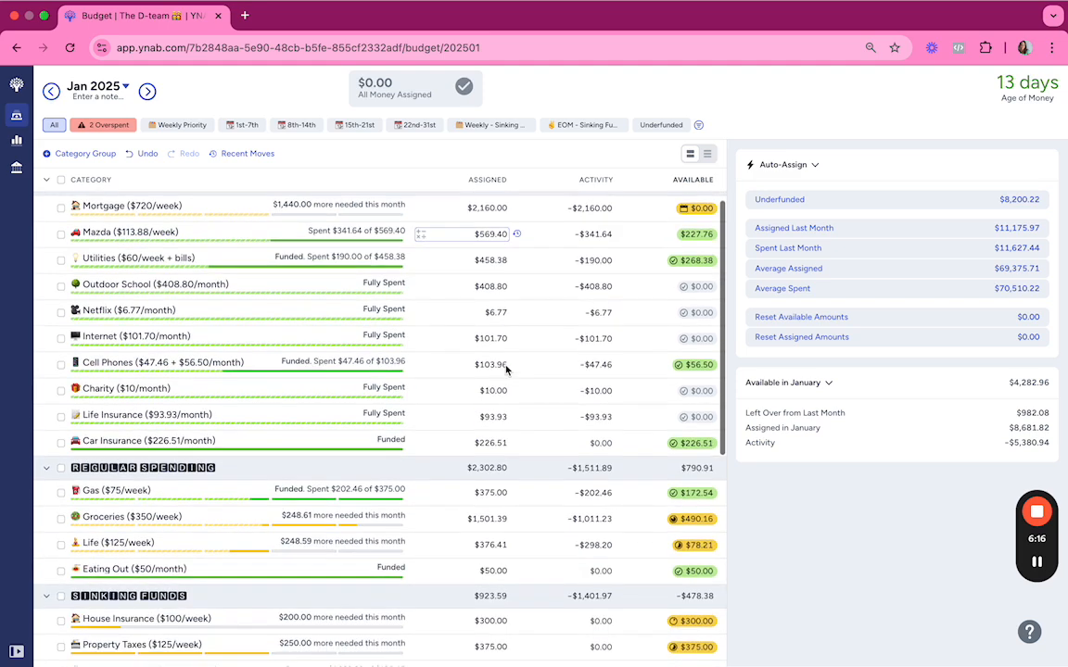
{"action": "scroll", "coordinate": [507, 369], "scroll_direction": "down", "scroll_amount": 4}
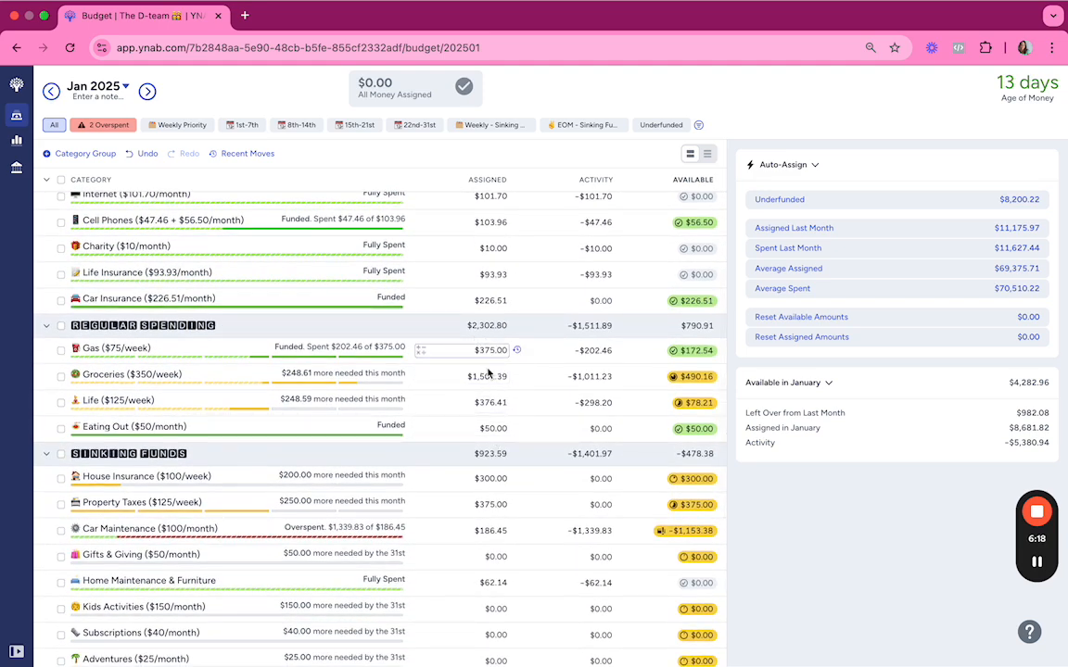
{"action": "scroll", "coordinate": [482, 408], "scroll_direction": "down", "scroll_amount": 1}
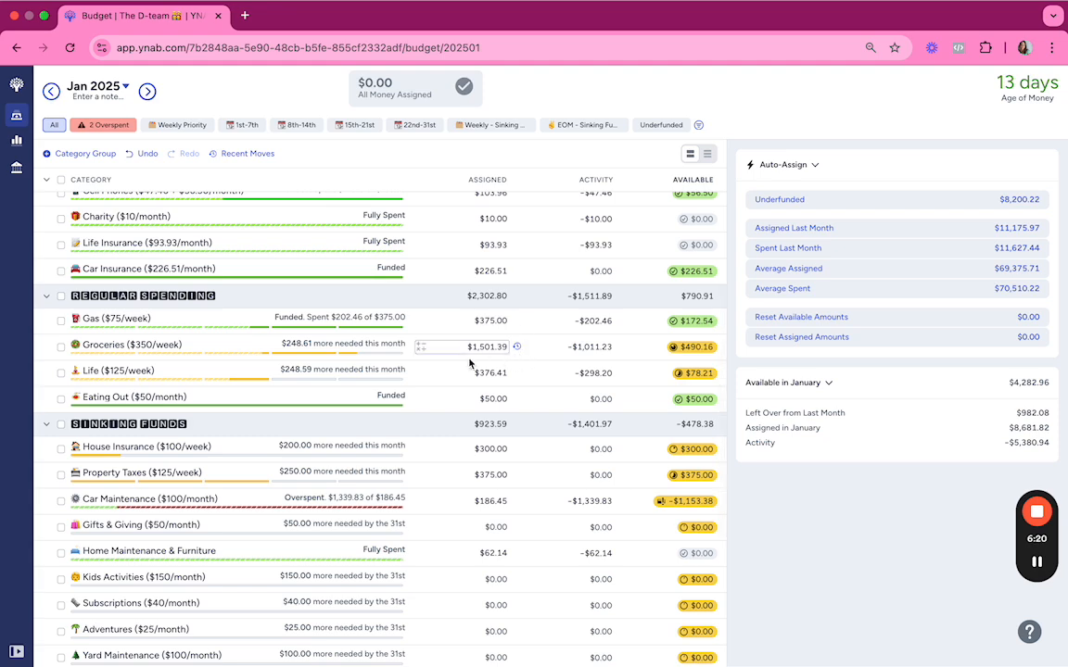
- Review the Regular Spending and Sinking Funds categories, then check the budget's Age of Money figure
{"action": "scroll", "coordinate": [496, 348], "scroll_direction": "down", "scroll_amount": 1}
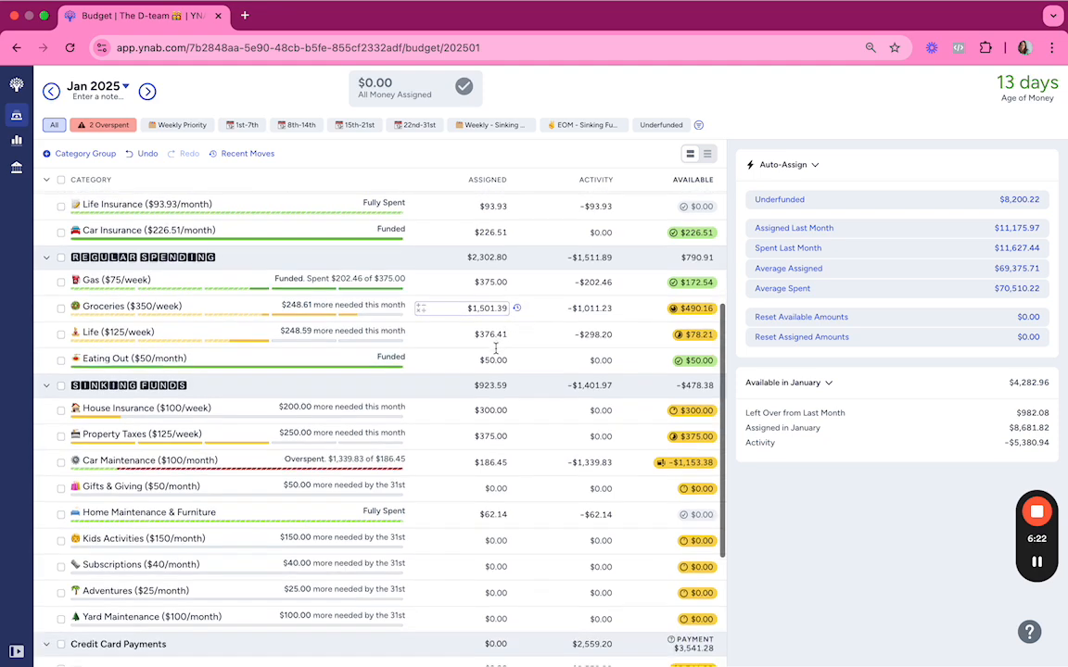
{"action": "scroll", "coordinate": [446, 592], "scroll_direction": "down", "scroll_amount": 1}
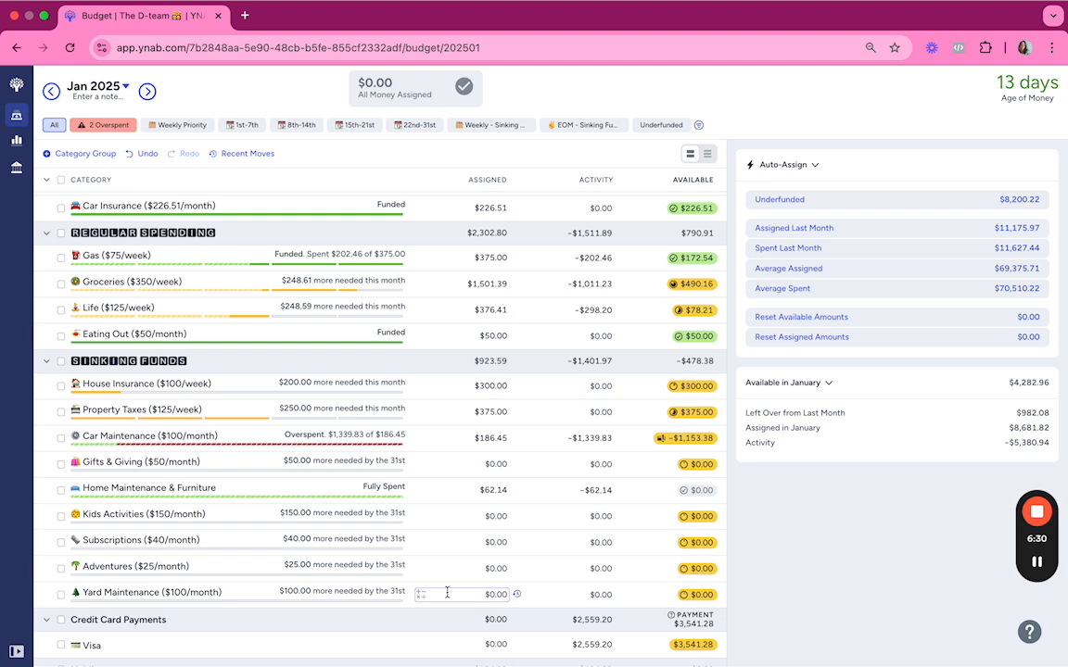
{"action": "left_click_drag", "start_coordinate": [996, 84], "coordinate": [1066, 84]}
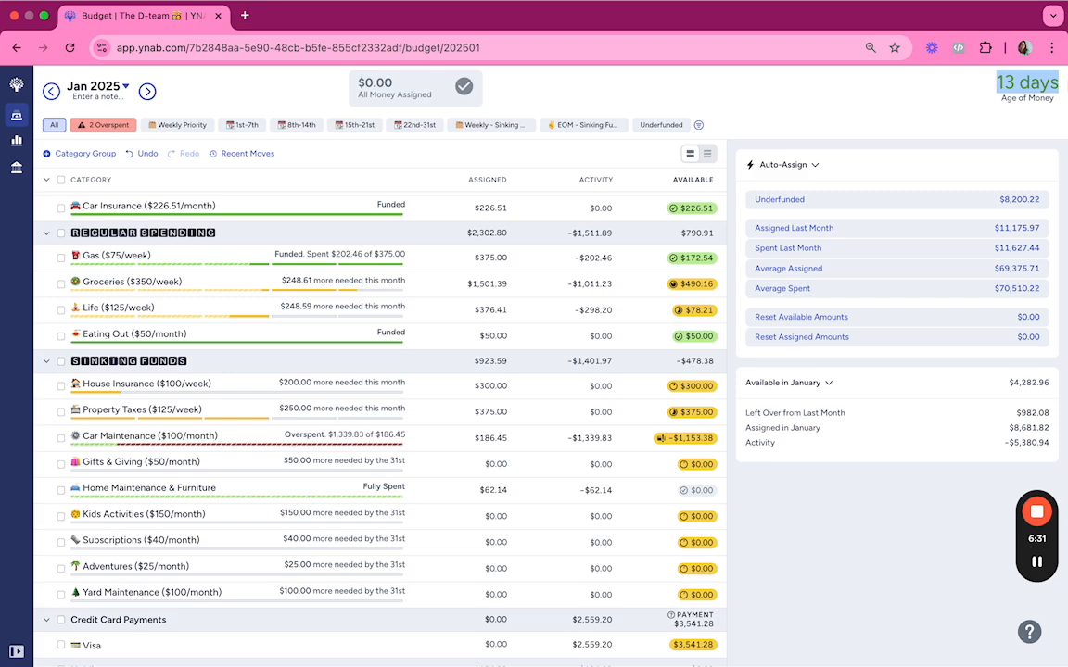
{"action": "left_click", "coordinate": [913, 89]}
{"action": "scroll", "coordinate": [622, 353], "scroll_direction": "up", "scroll_amount": 5}
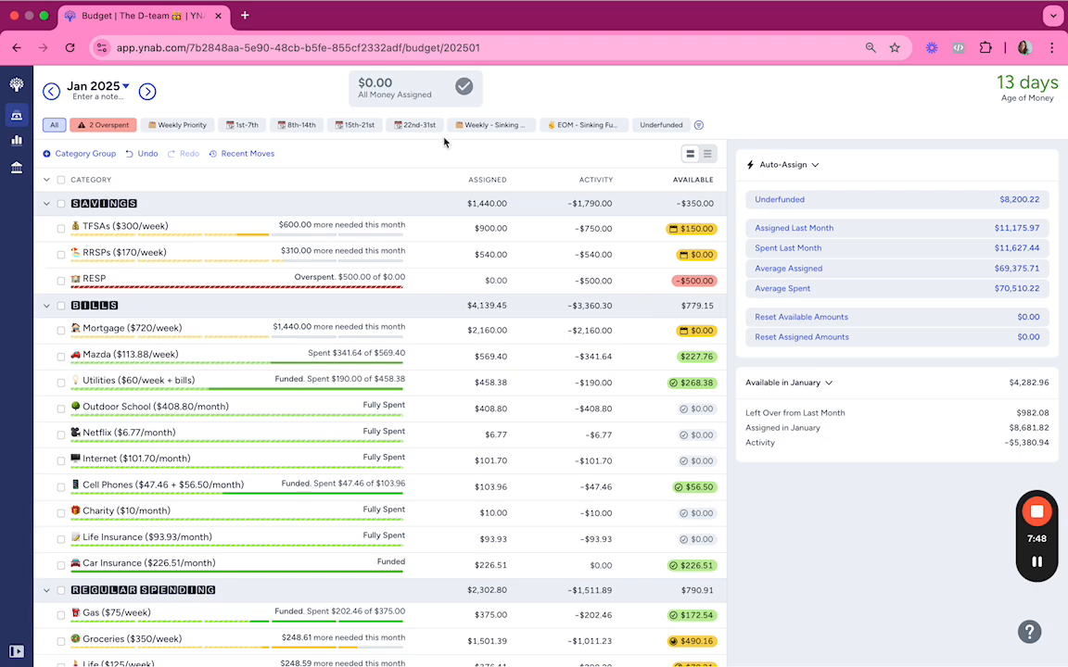
- Inspect the Life Insurance, Car Insurance and Utilities details in the 15th-21st view, including the Utilities notes, and return to all categories
{"action": "left_click", "coordinate": [343, 127]}
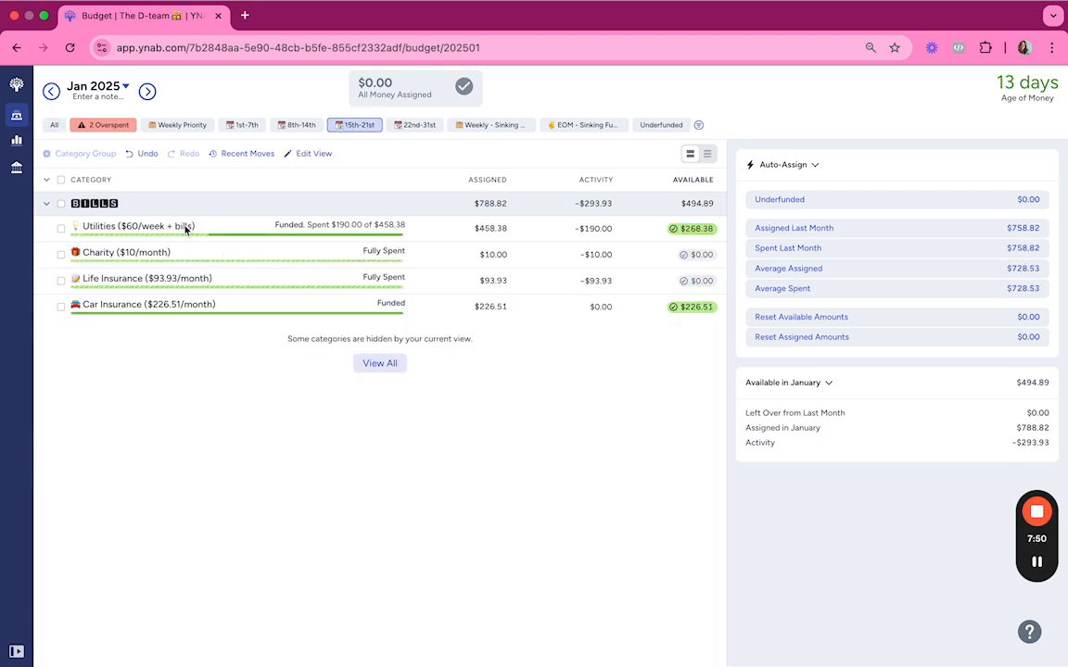
{"action": "left_click", "coordinate": [297, 280]}
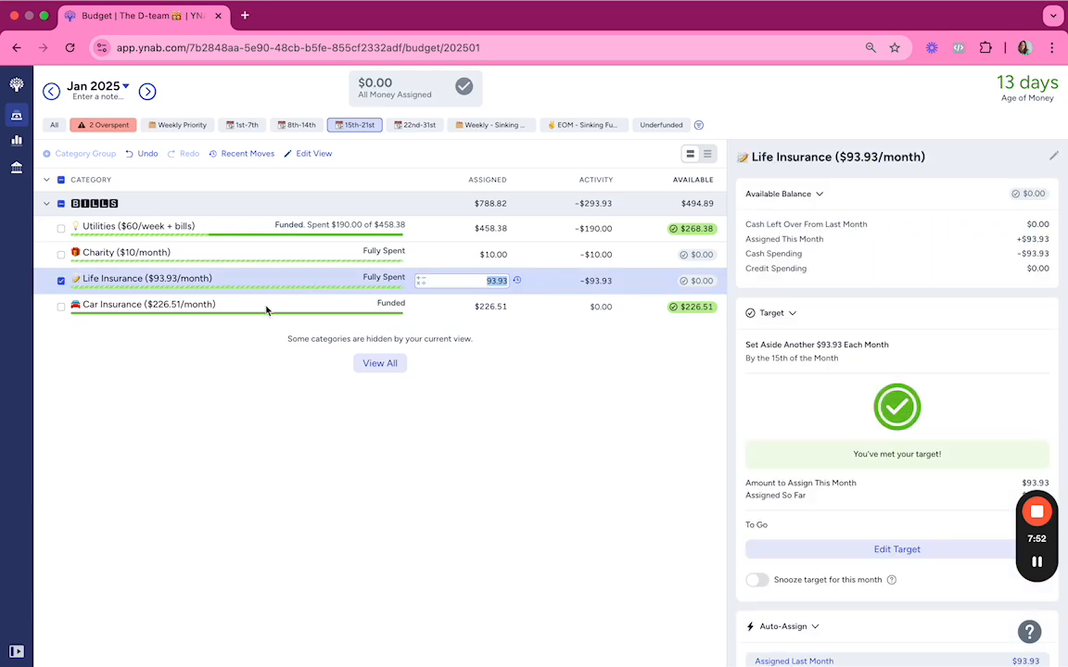
{"action": "left_click", "coordinate": [264, 306]}
{"action": "scroll", "coordinate": [776, 468], "scroll_direction": "down", "scroll_amount": 1}
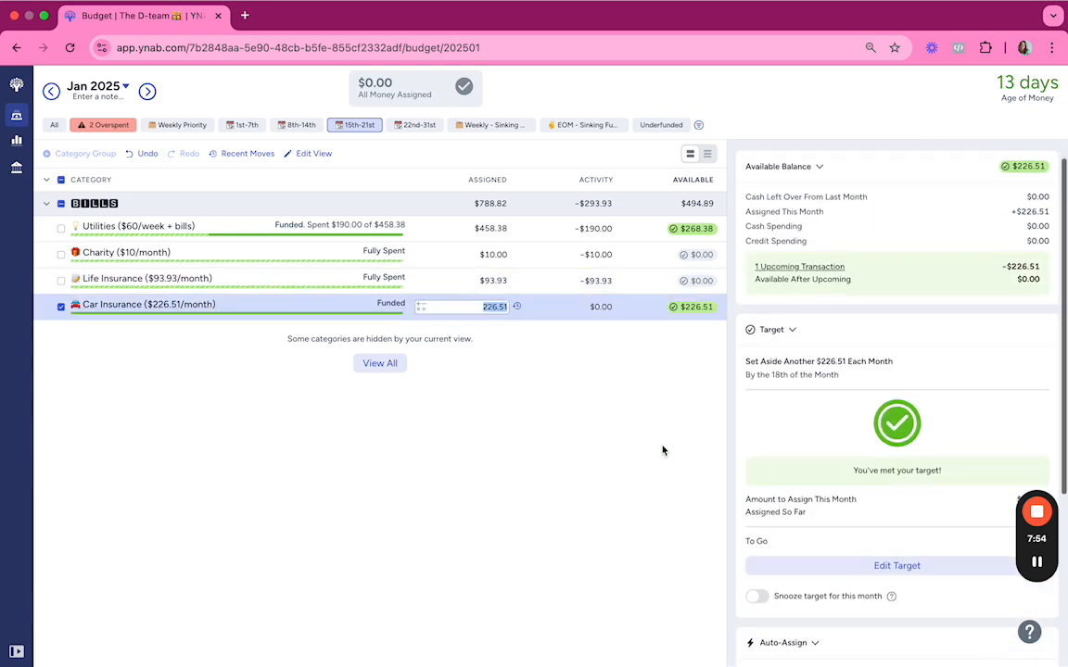
{"action": "left_click", "coordinate": [436, 228]}
{"action": "scroll", "coordinate": [783, 510], "scroll_direction": "down", "scroll_amount": 5}
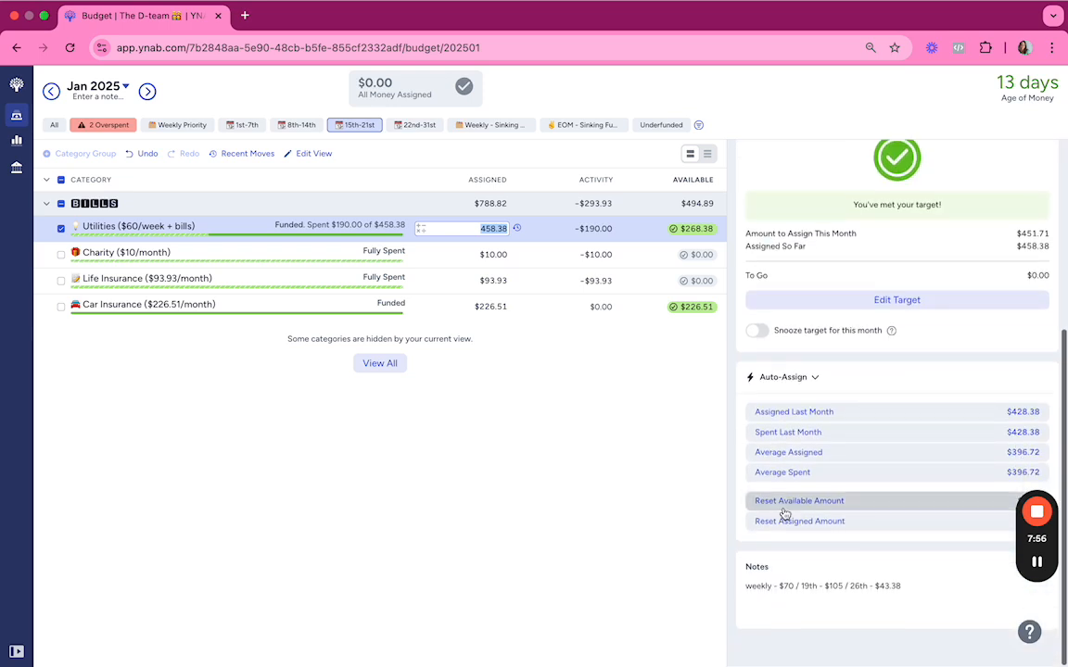
{"action": "scroll", "coordinate": [825, 433], "scroll_direction": "up", "scroll_amount": 5}
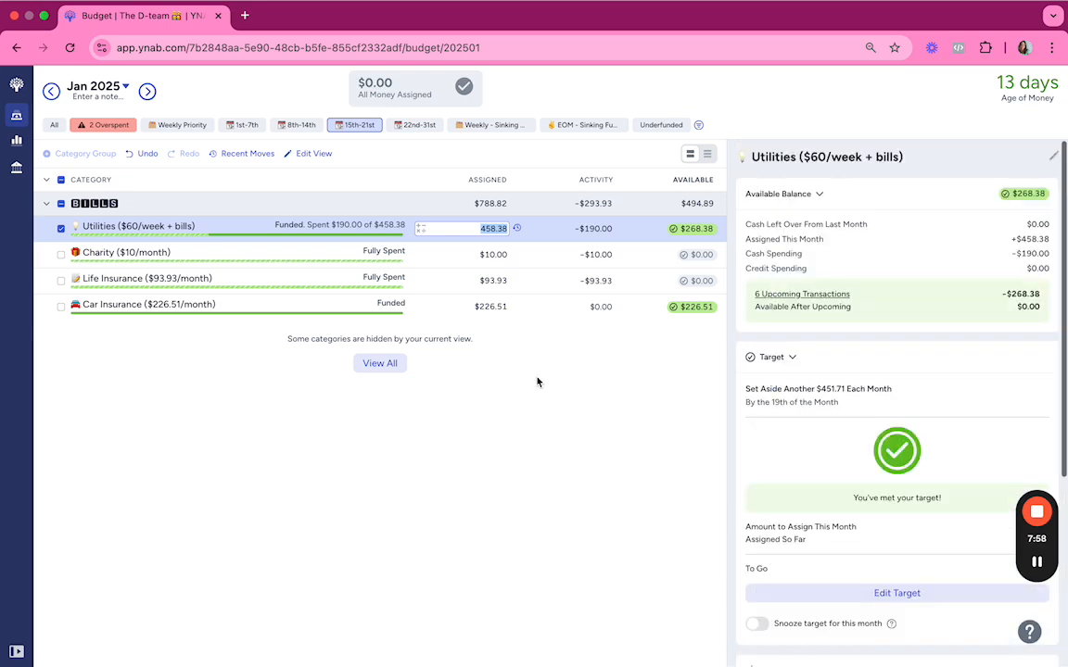
{"action": "left_click", "coordinate": [54, 126]}
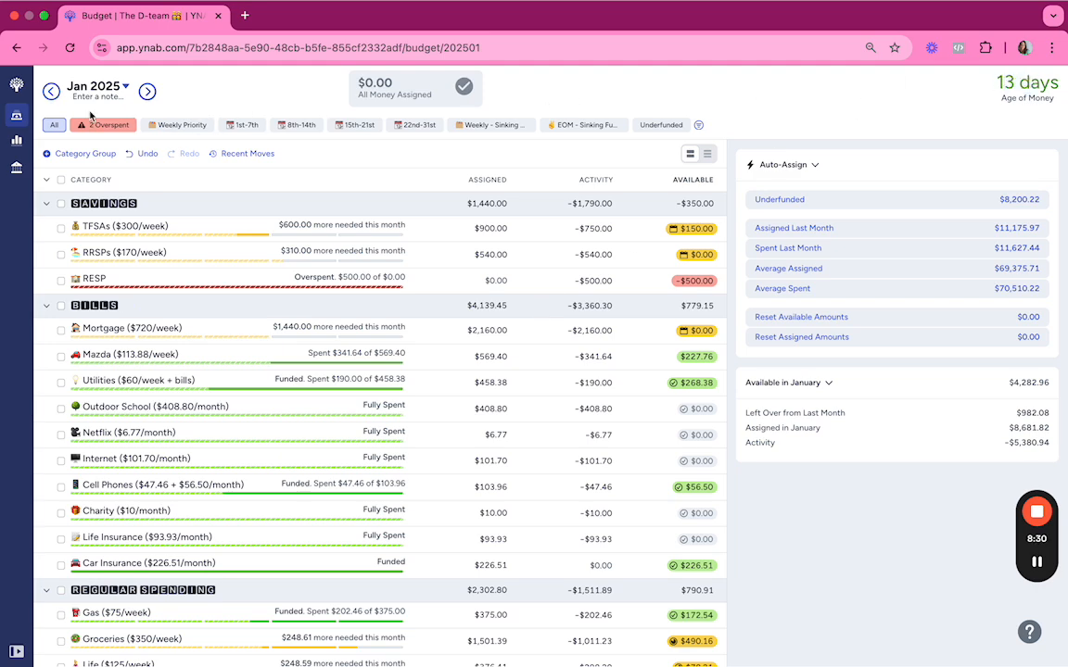
- Look back at earlier months' budgets, including November 2024, and return to January 2025
{"action": "left_click", "coordinate": [51, 90]}
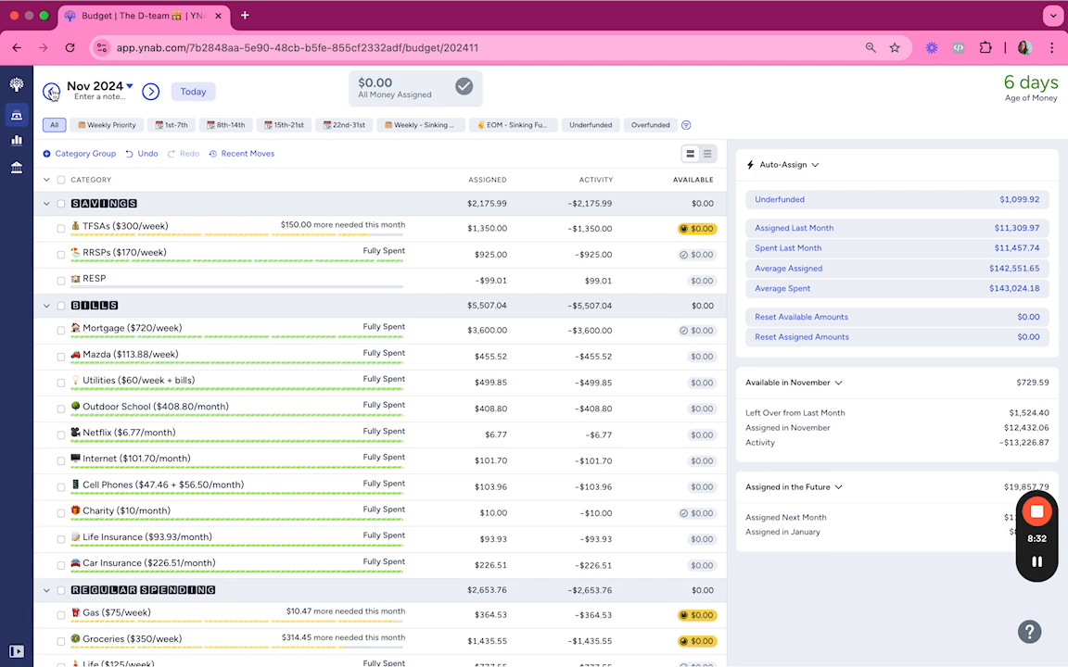
{"action": "left_click", "coordinate": [51, 91]}
{"action": "left_click", "coordinate": [185, 90]}
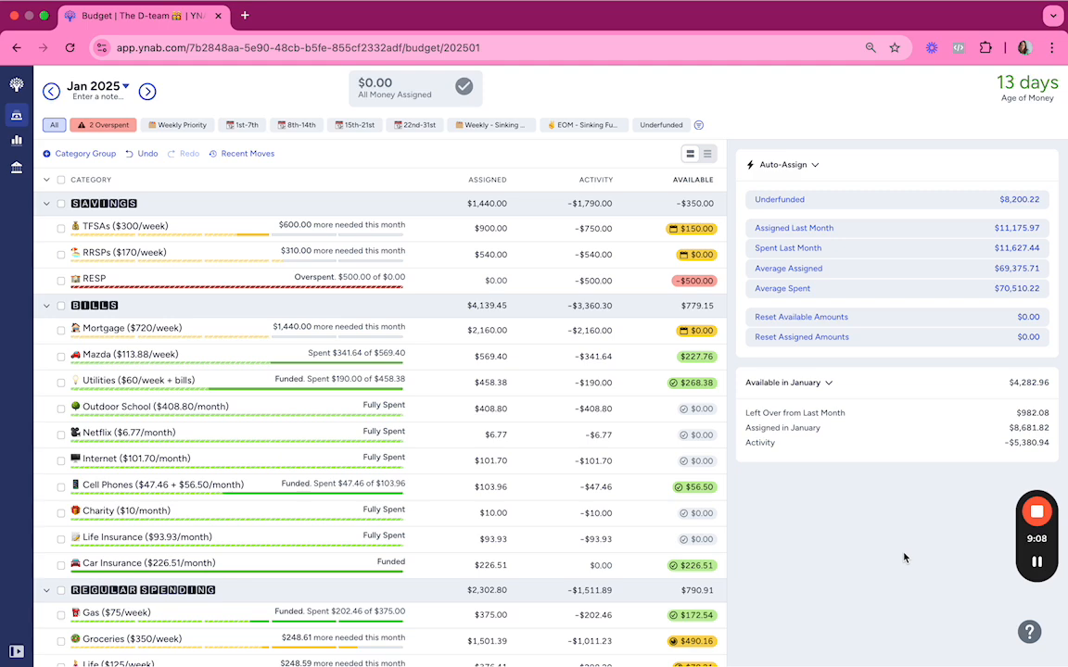
- Review the January 2025 category list from Savings down to the Holding group
{"action": "scroll", "coordinate": [600, 508], "scroll_direction": "down", "scroll_amount": 10}
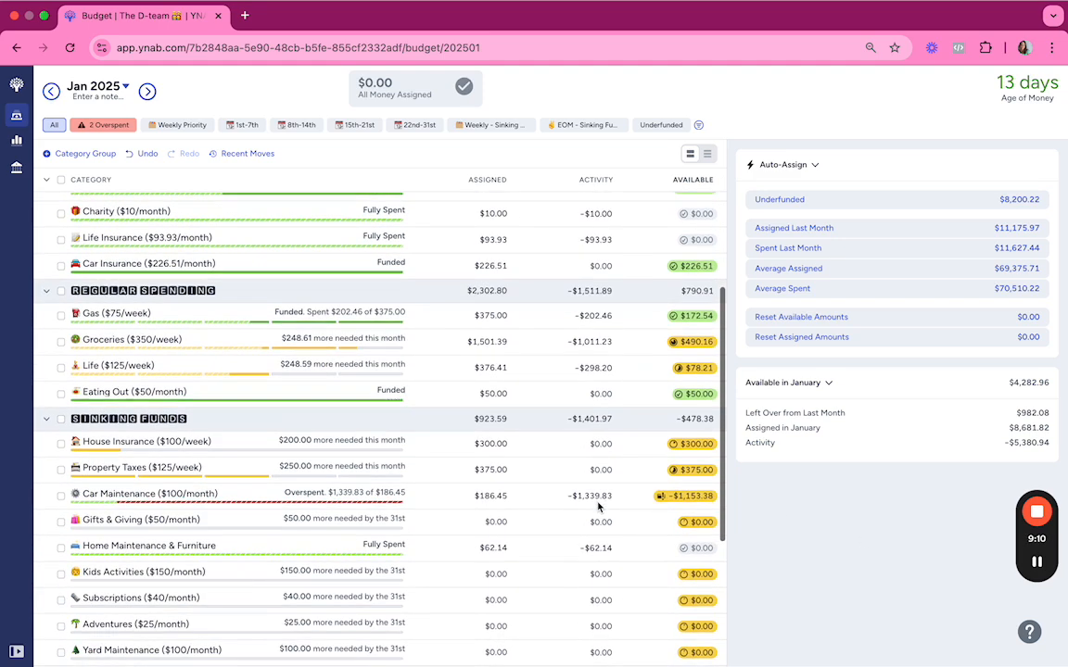
{"action": "scroll", "coordinate": [598, 505], "scroll_direction": "down", "scroll_amount": 5}
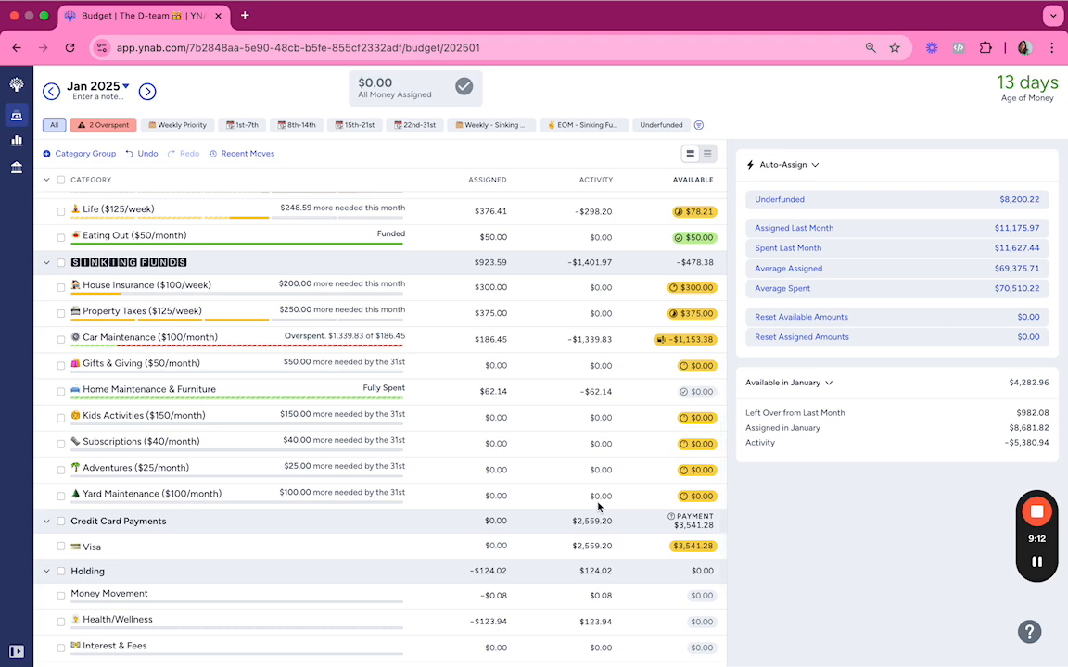
{"action": "scroll", "coordinate": [598, 505], "scroll_direction": "up", "scroll_amount": 15}
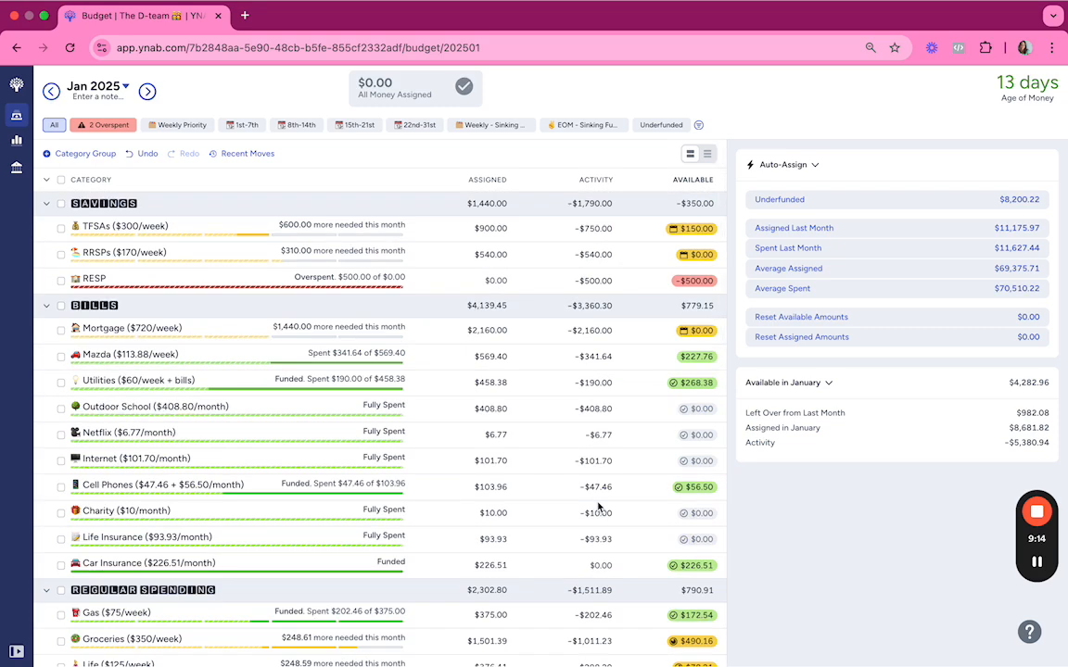